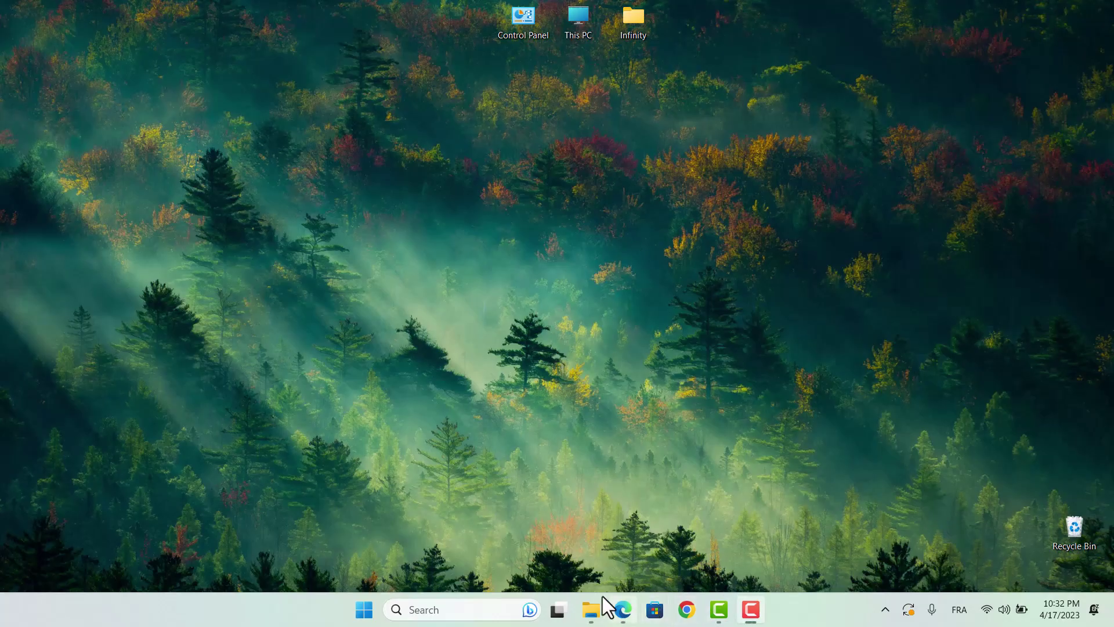
Step: Search Google for 'pexels apk' in Edge
left_click(622, 609)
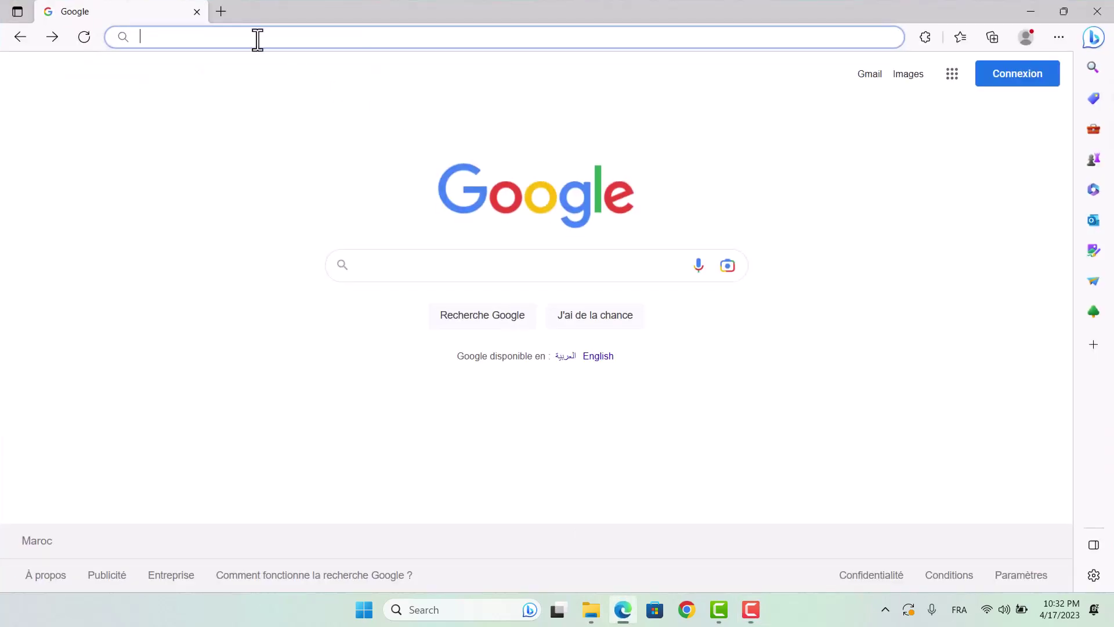
type("pexels")
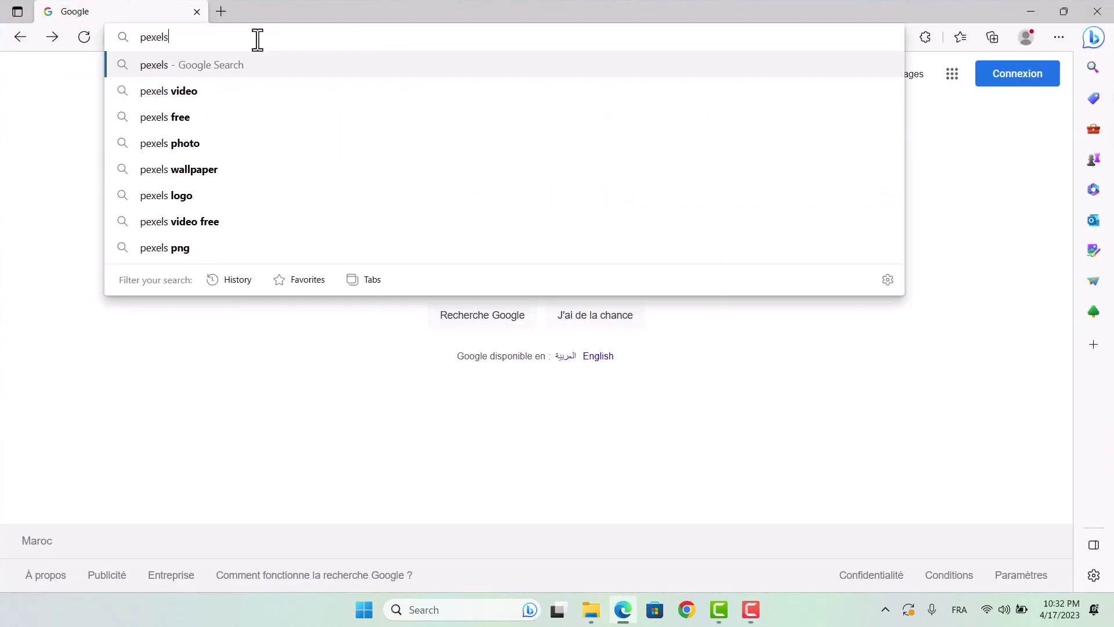
type(" apk")
key("Return")
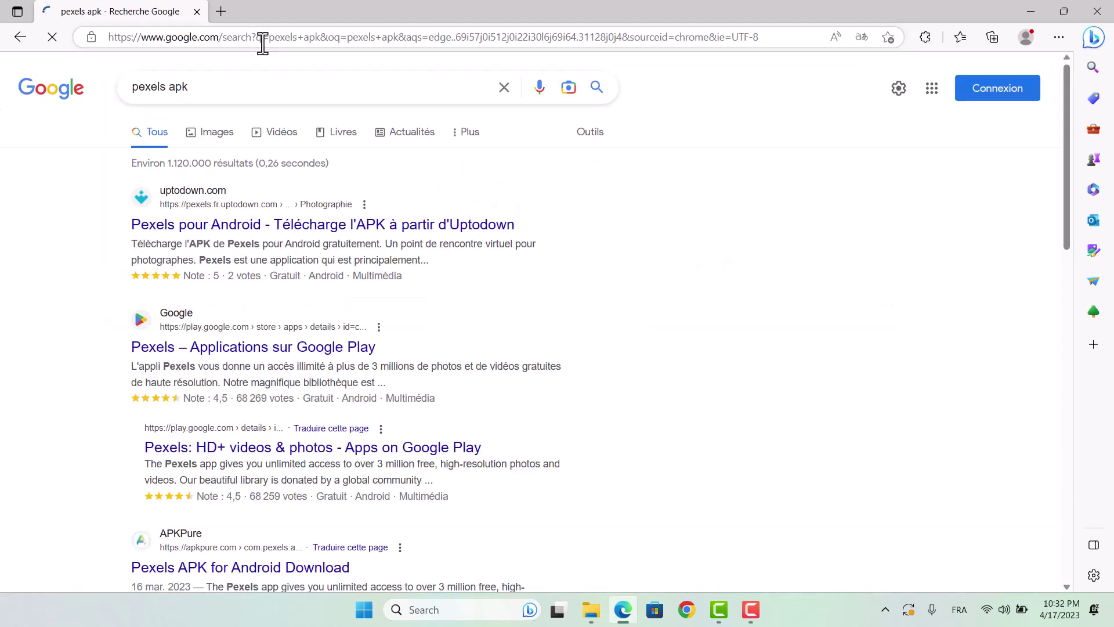
Step: Open the uptodown Pexels for Android page and go to its latest version download page
left_click(282, 233)
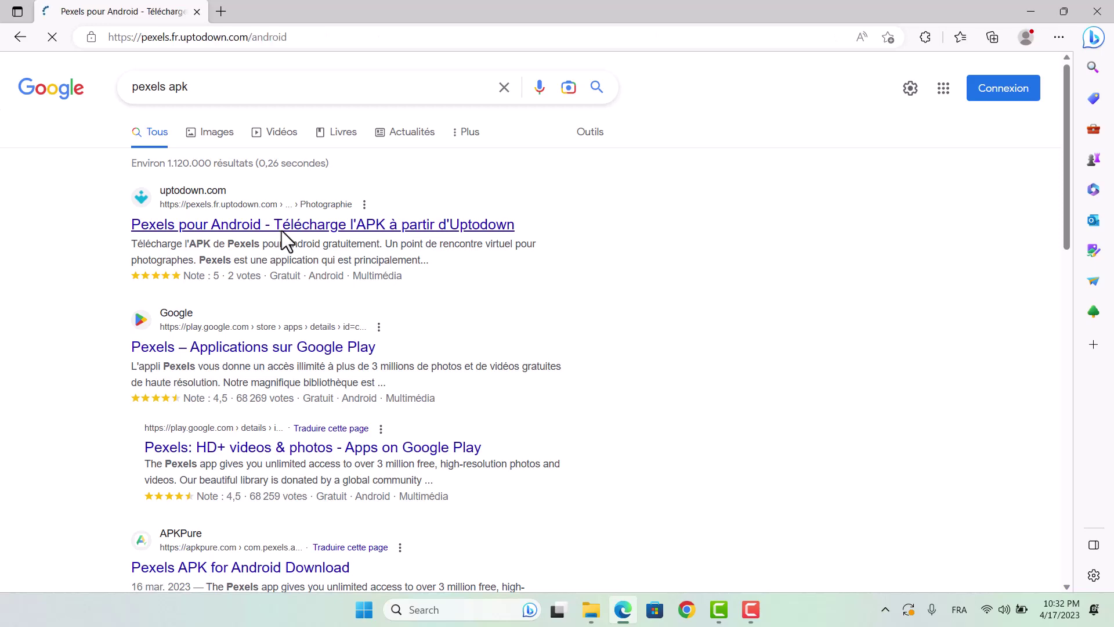
scroll(366, 221, "down", 4)
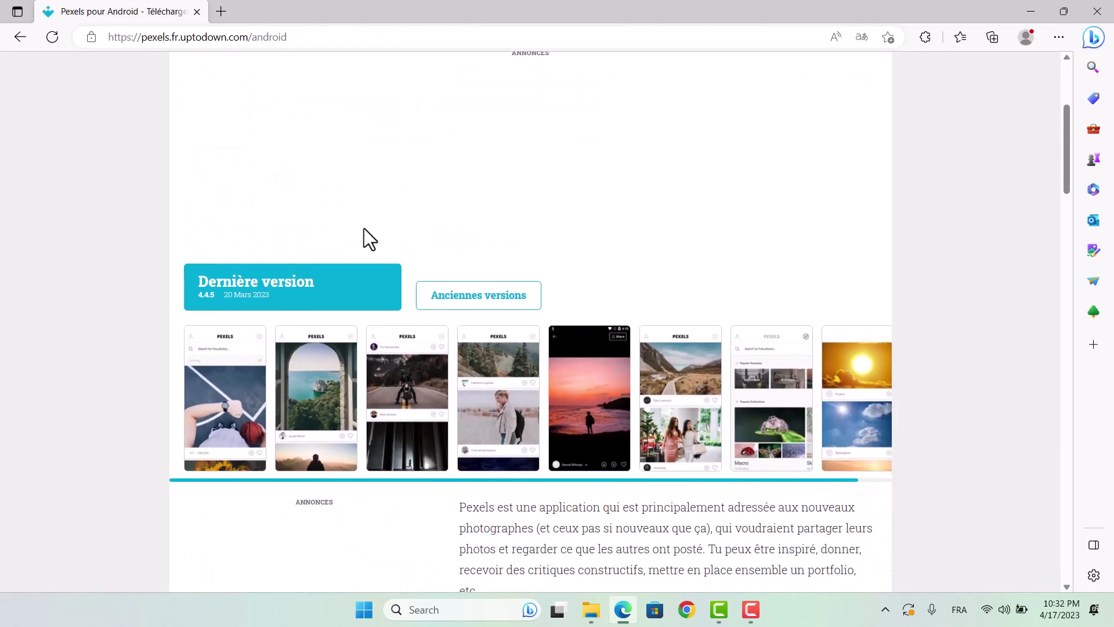
left_click(260, 284)
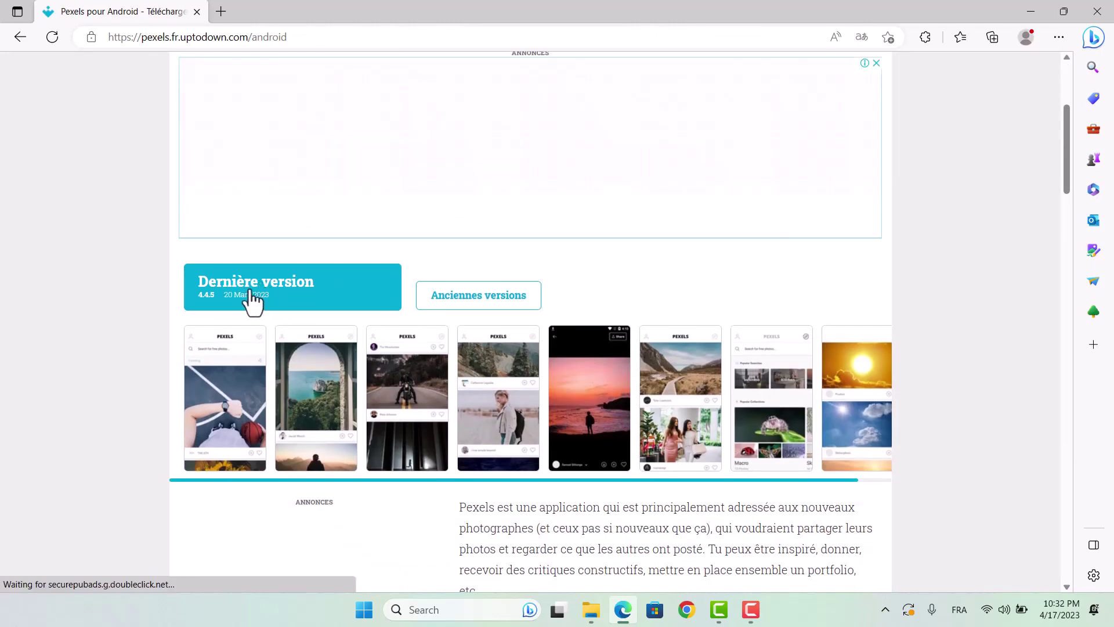
scroll(251, 286, "down", 3)
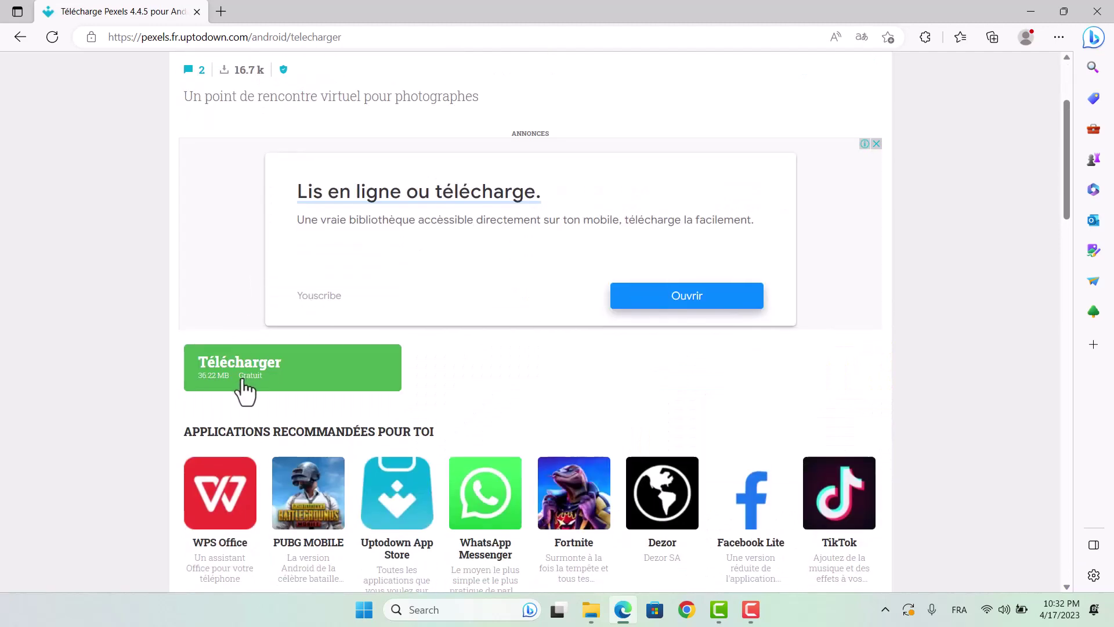
Step: Download pexels-4-4-5.apk into Downloads with Internet Download Manager and minimize the browser
left_click(271, 365)
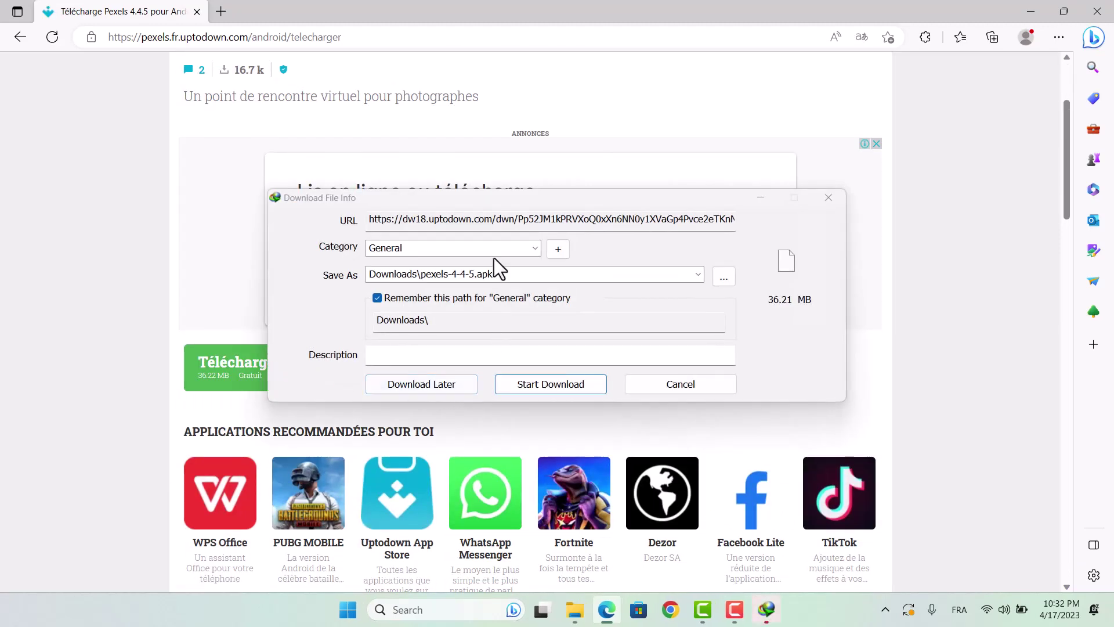
left_click(555, 386)
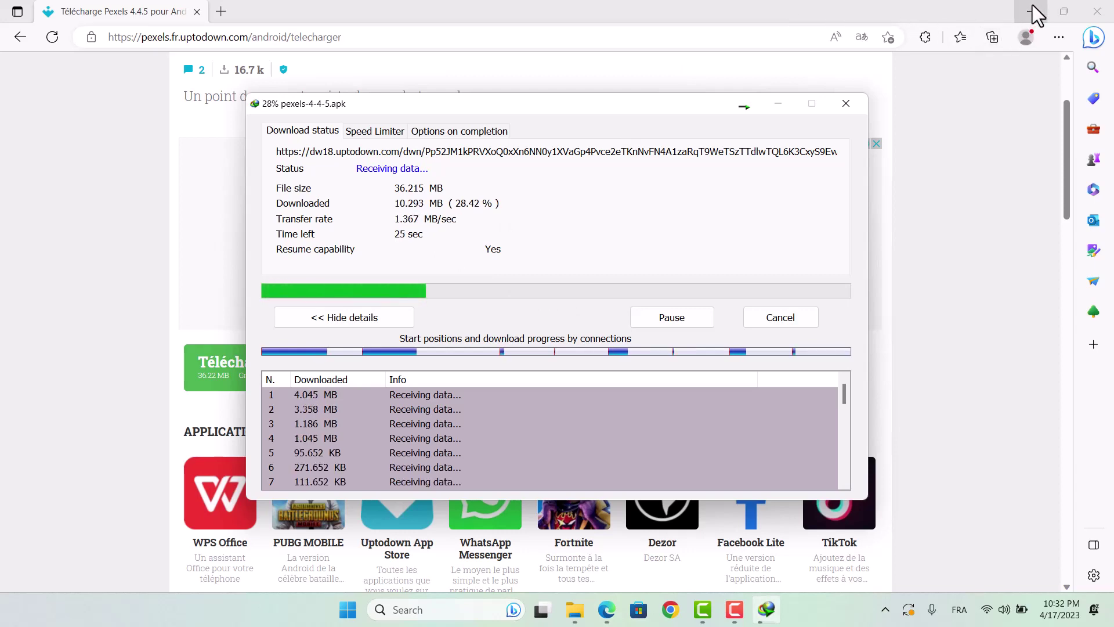
left_click(1031, 12)
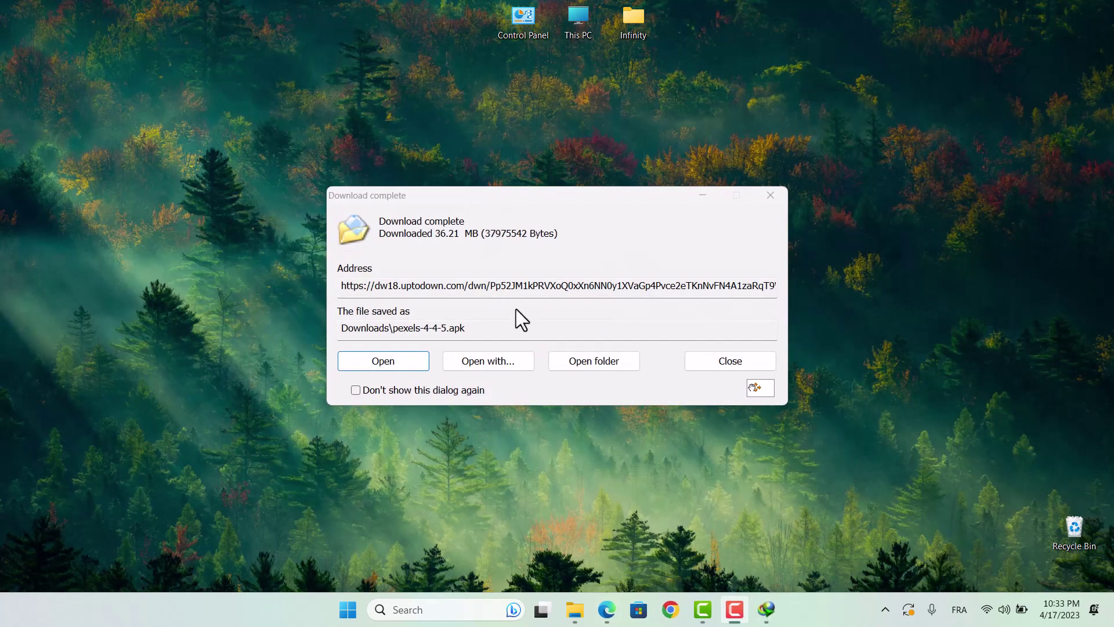
Step: Drag the downloaded pexels-4-4-5.apk onto the desktop near the centre
left_click_drag(759, 385, 844, 213)
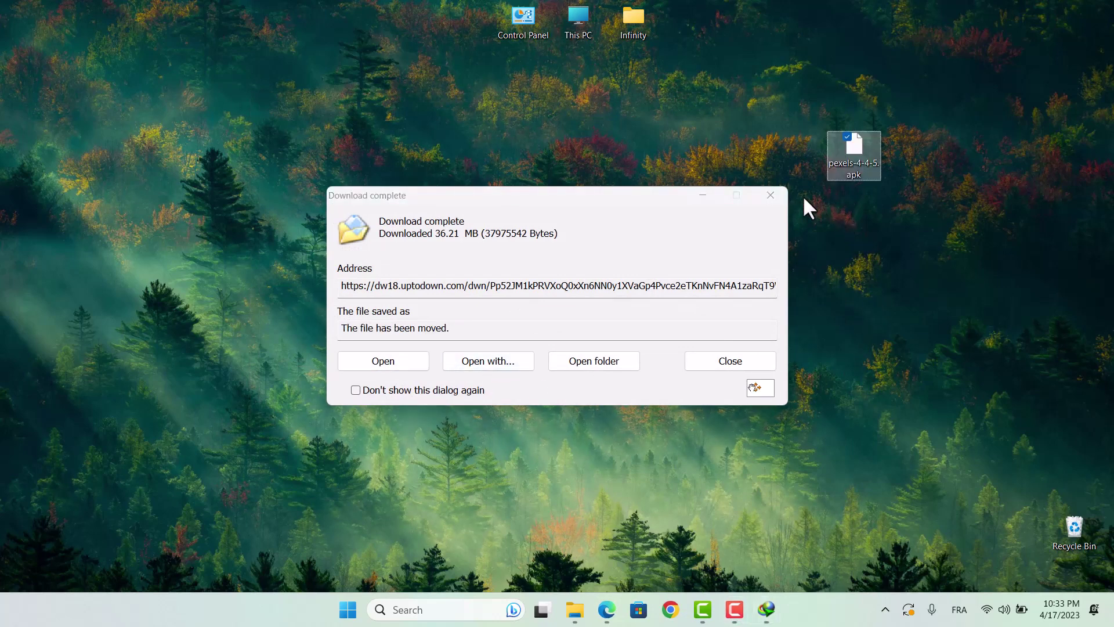
left_click(770, 195)
left_click_drag(843, 163, 596, 149)
left_click_drag(534, 205, 515, 209)
Step: Check the apk file's properties, noting its .apk file type
right_click(515, 208)
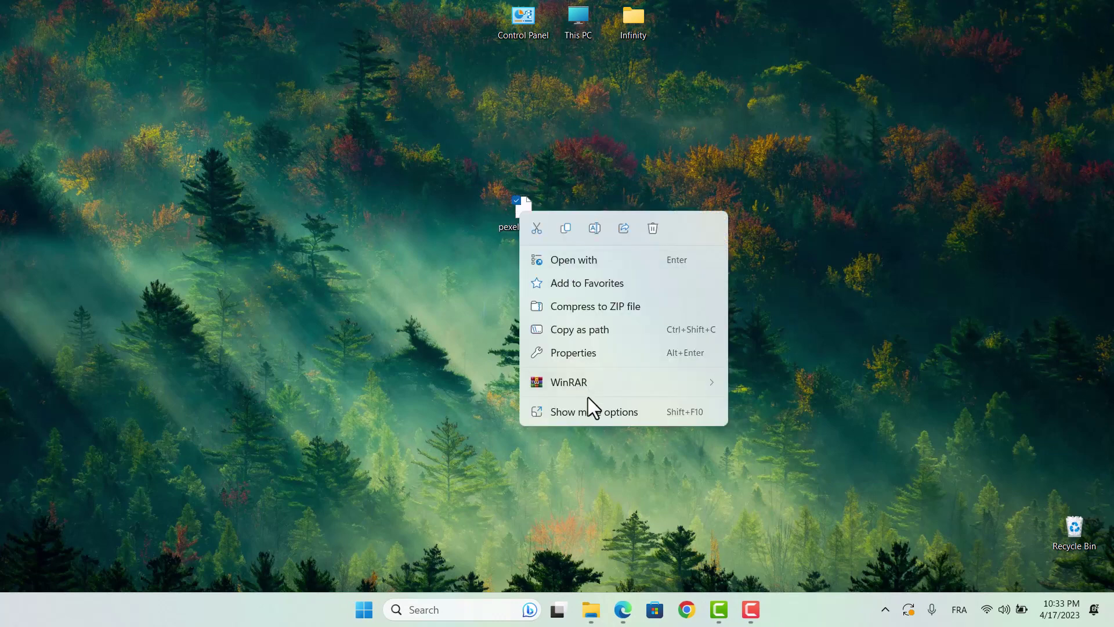
left_click(564, 354)
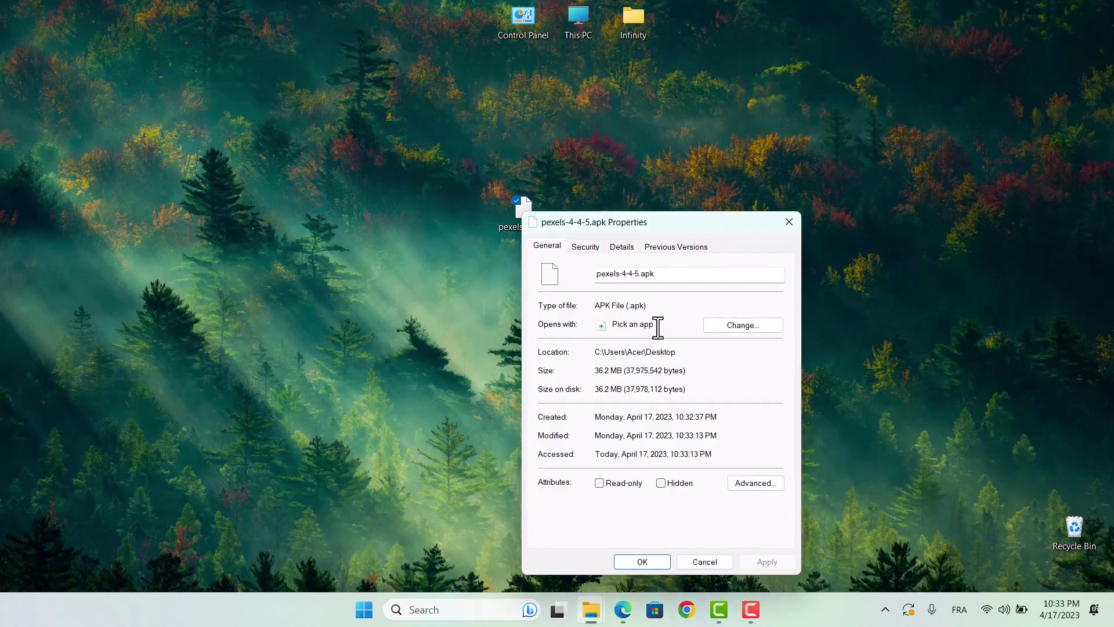
double_click(634, 305)
left_click(789, 222)
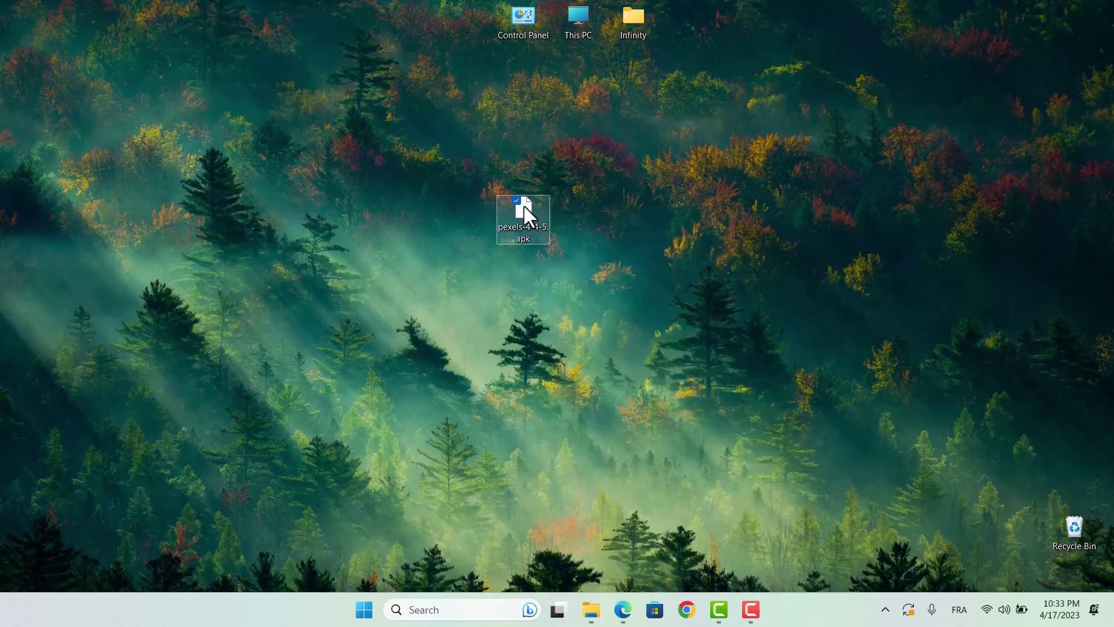
Step: Try opening the apk file and dismiss the choose-an-app prompt
double_click(529, 229)
scroll(472, 260, "down", 1)
scroll(522, 302, "up", 1)
left_click(833, 254)
Step: Move the apk icon down and right, then select This PC
left_click_drag(510, 227, 695, 311)
left_click(723, 326)
left_click(568, 26)
Step: View This PC's properties, select OS build 22621.1555, then check Windows Update
right_click(574, 27)
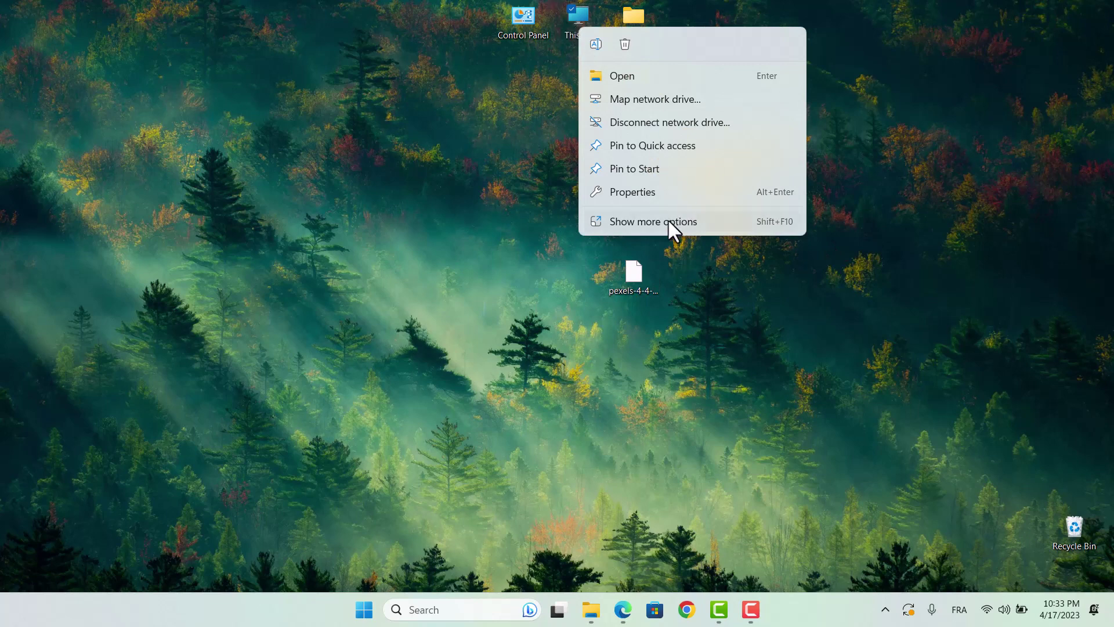
left_click(619, 193)
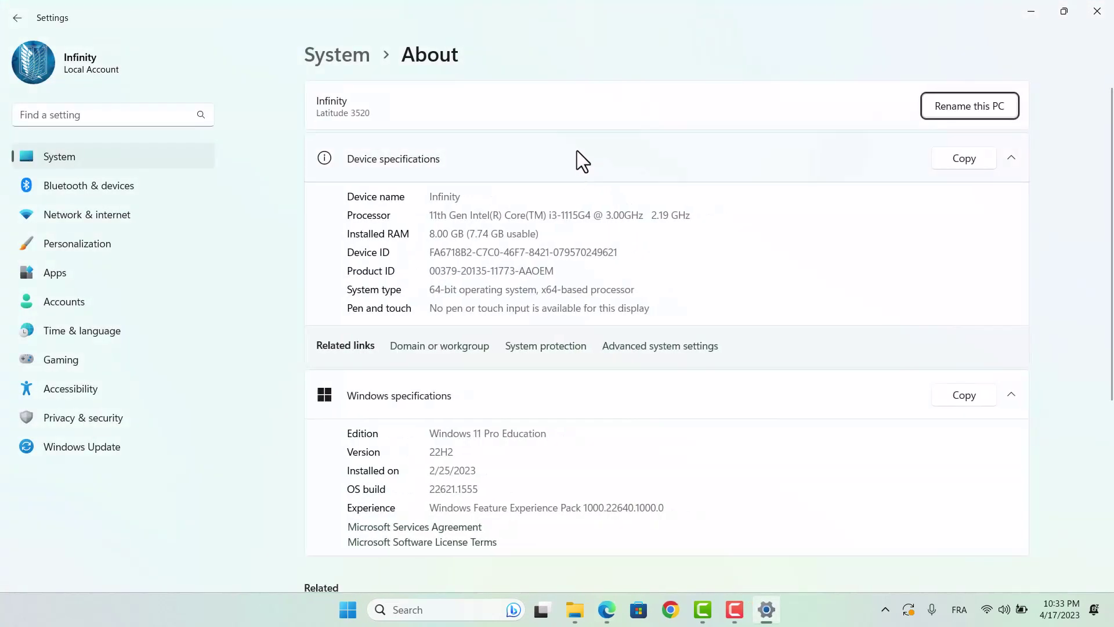
scroll(465, 309, "down", 3)
scroll(465, 308, "down", 1)
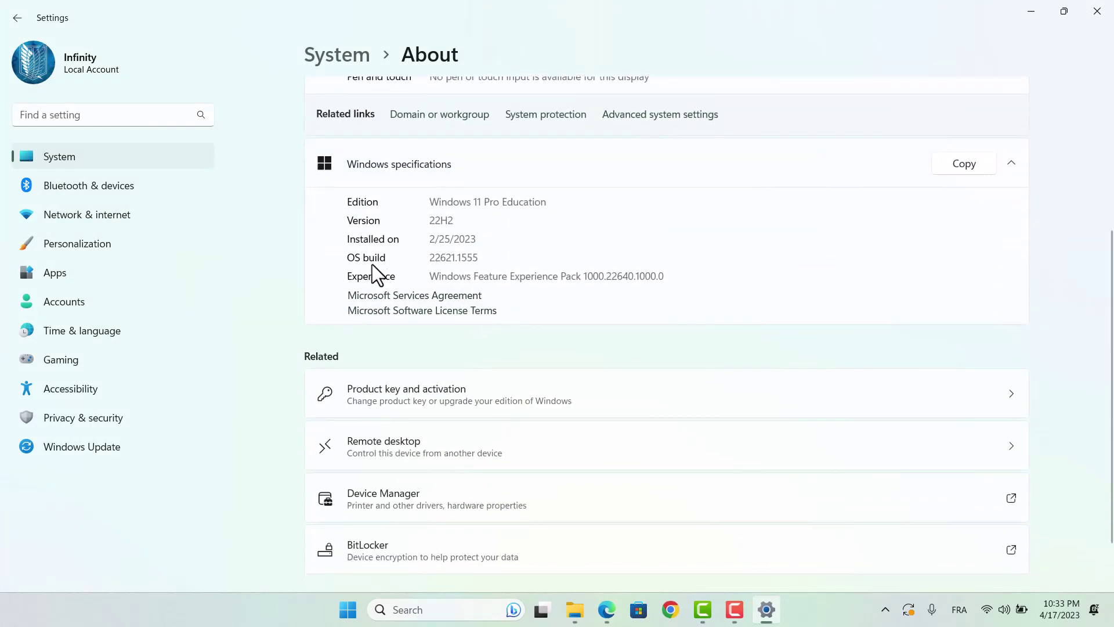
left_click_drag(458, 261, 409, 258)
left_click(451, 261)
left_click_drag(477, 260, 420, 260)
left_click(447, 259)
left_click(103, 447)
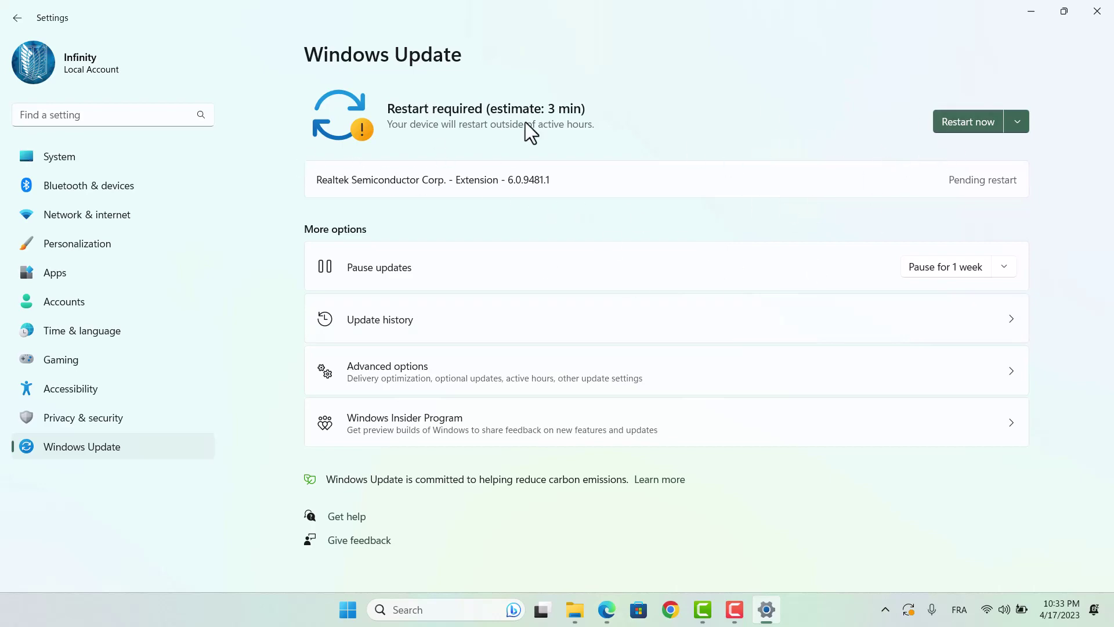
Step: Close Settings, search the Microsoft Store for 'amazon' and open the Amazon Appstore listing
left_click(1097, 11)
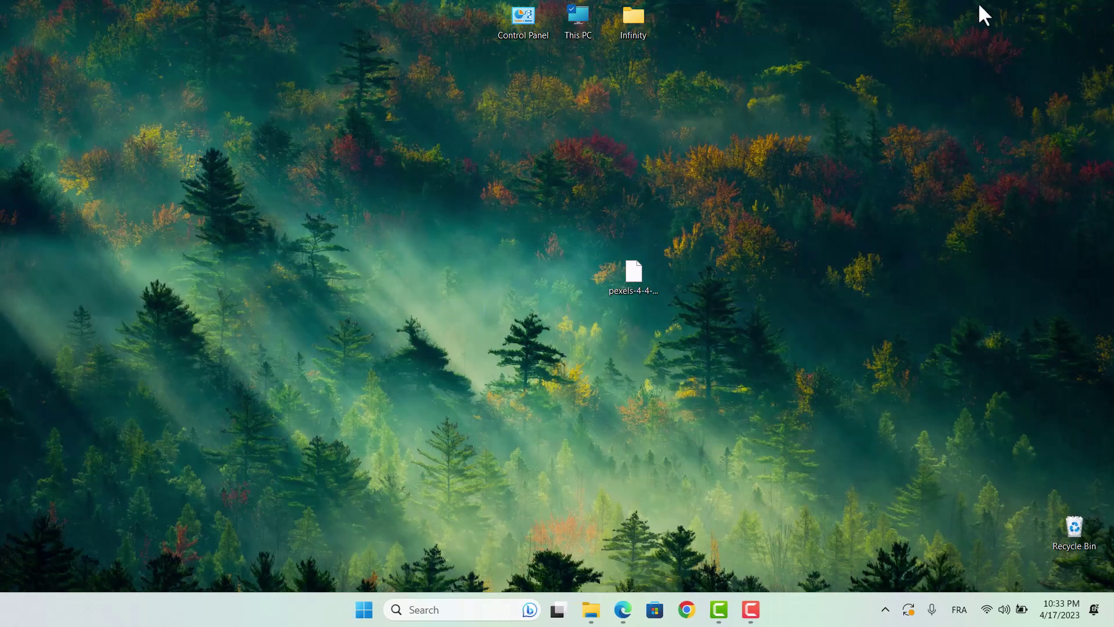
left_click(601, 93)
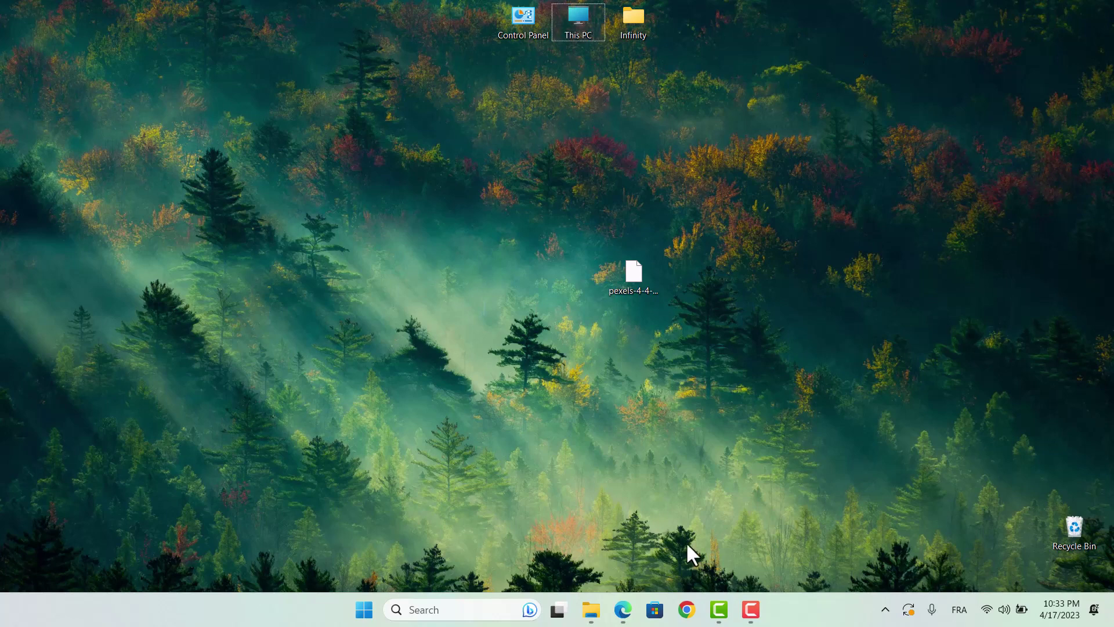
left_click(653, 611)
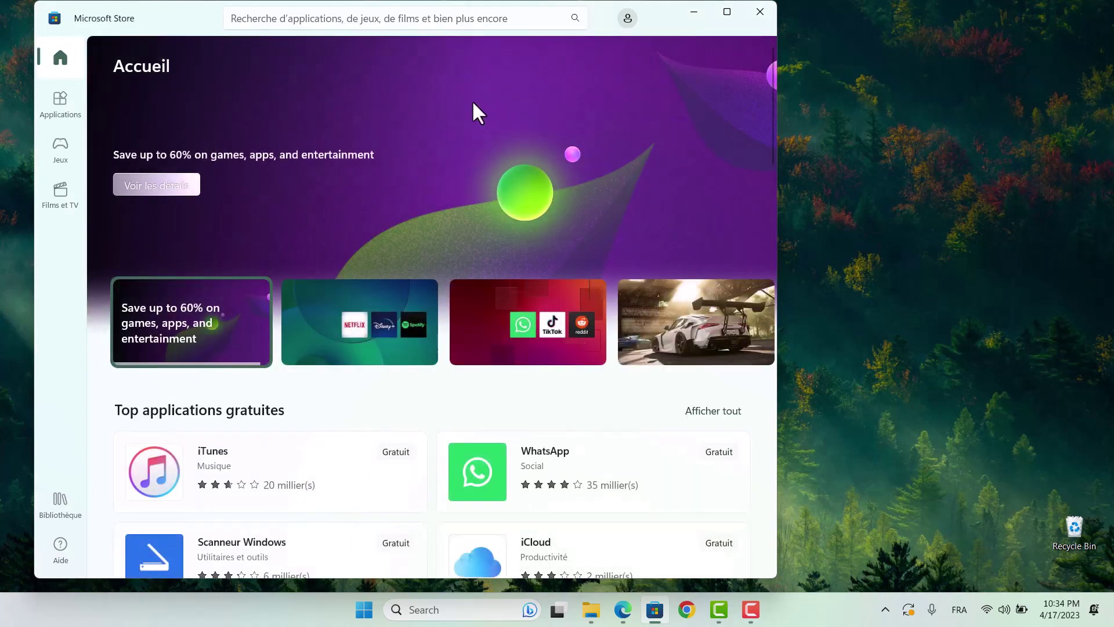
left_click(297, 15)
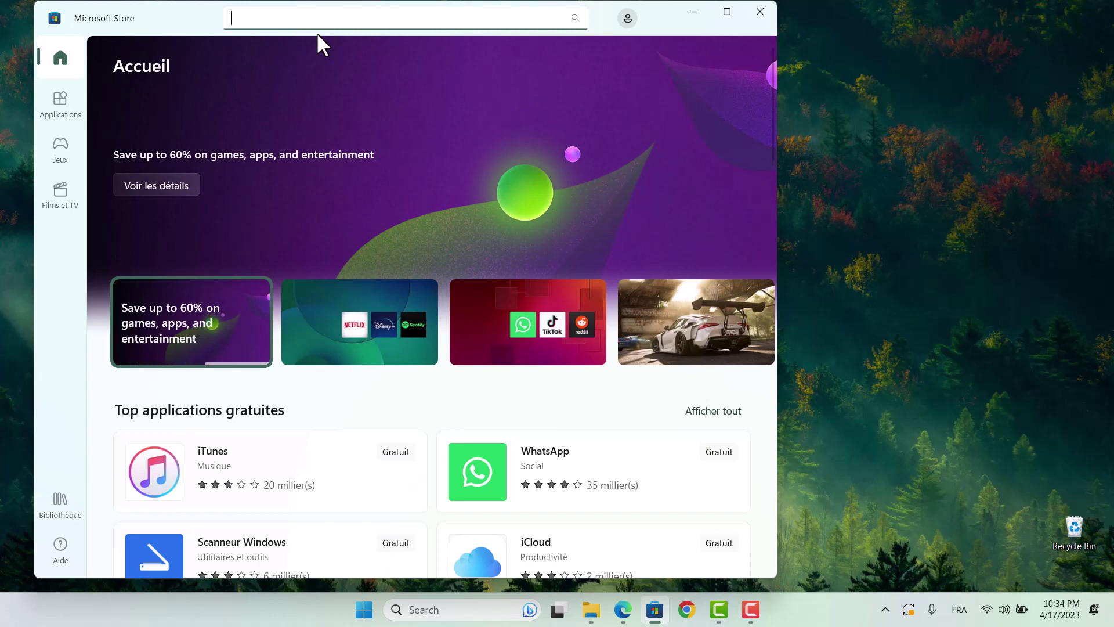
type("amazon")
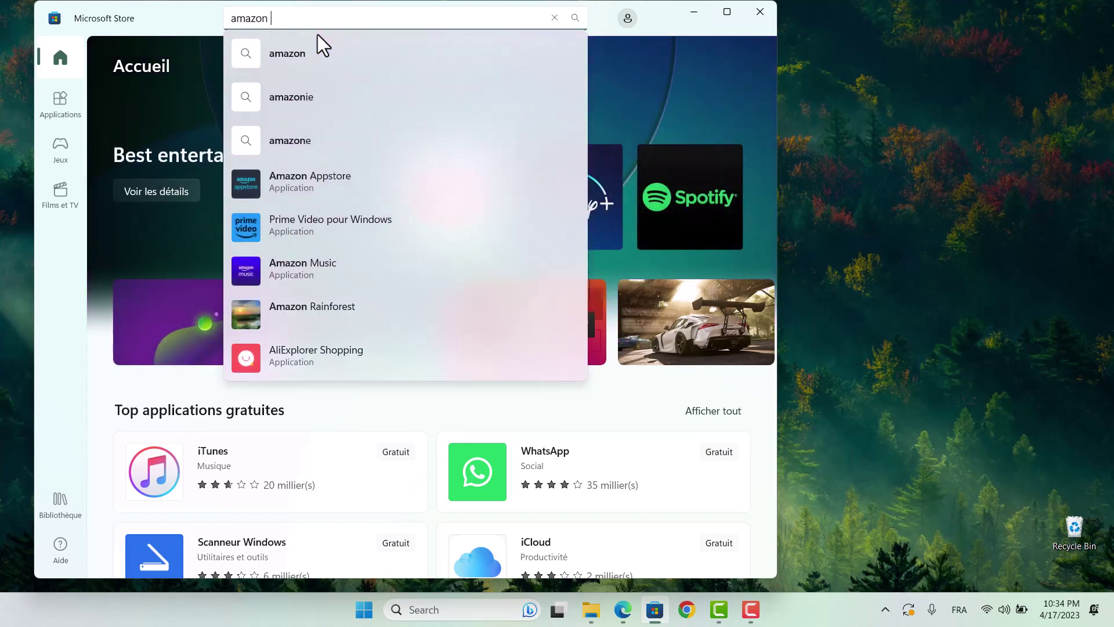
left_click(304, 190)
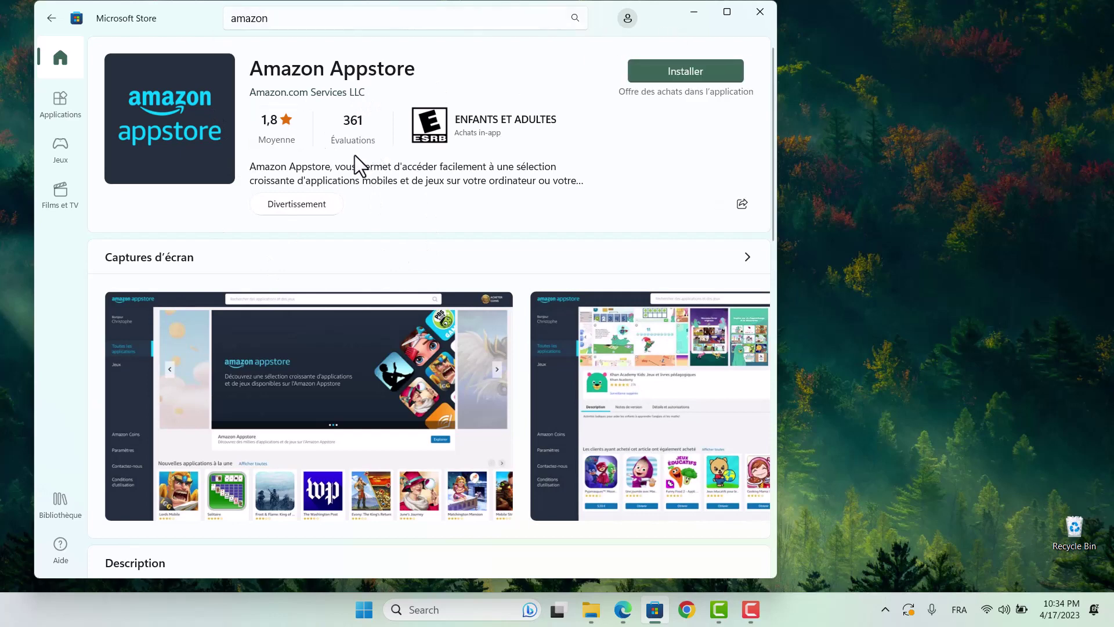
Step: Set Country or region to United States under Time & language > Language & region
left_click(694, 12)
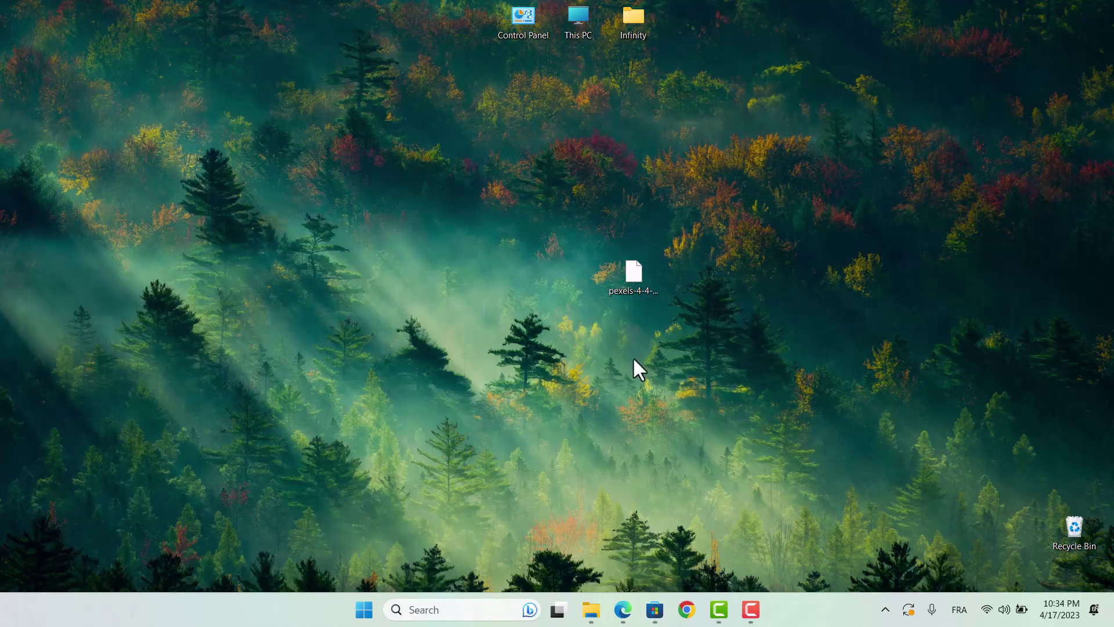
left_click(364, 608)
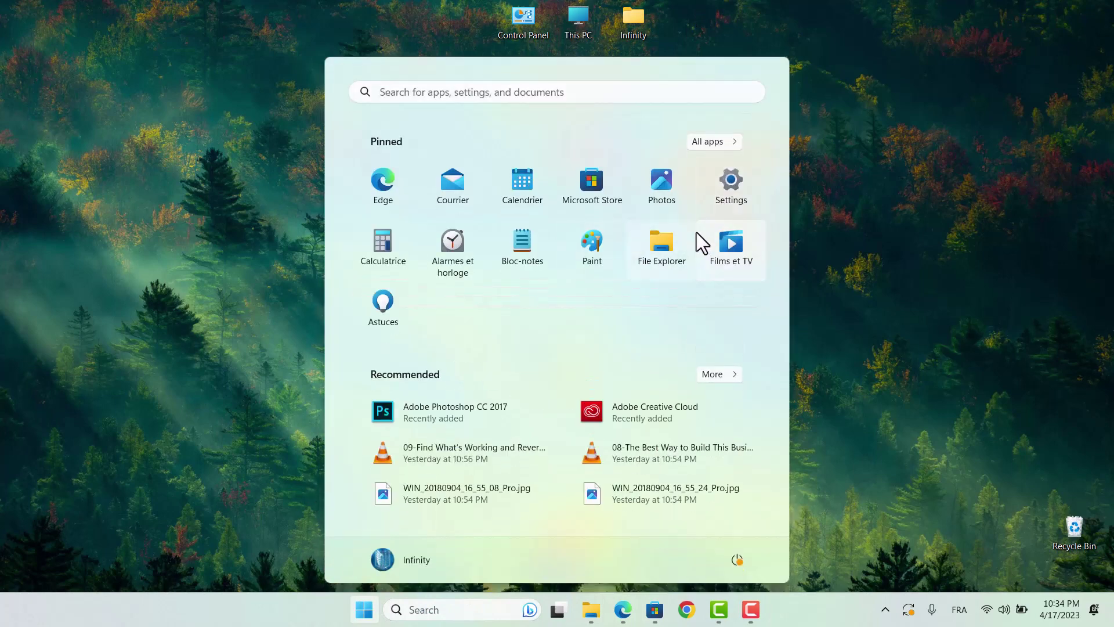
key("super+i")
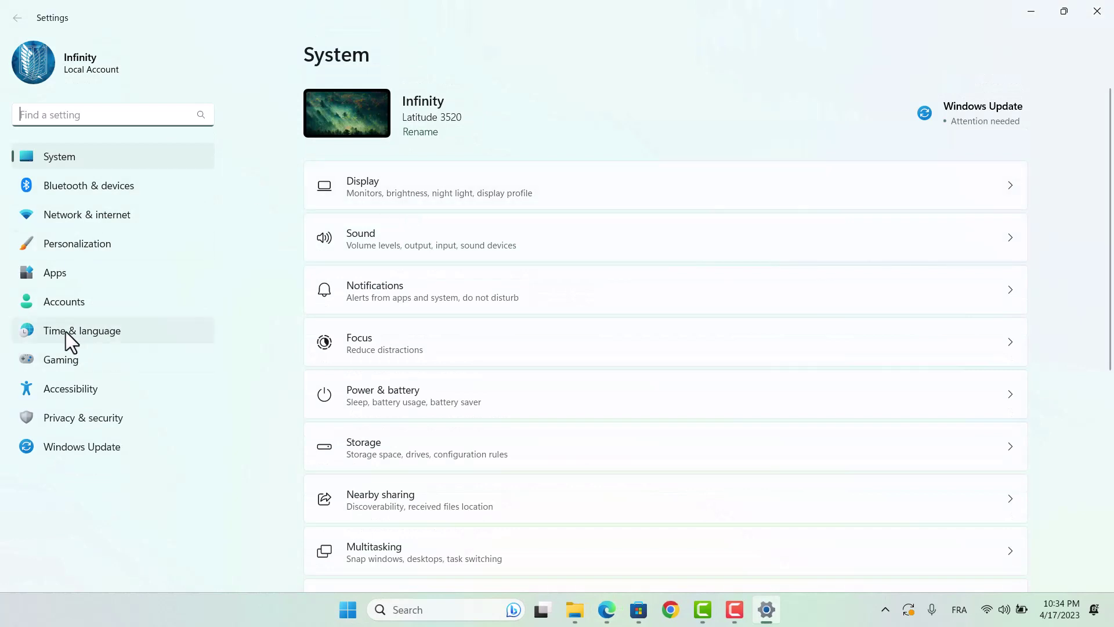
left_click(71, 332)
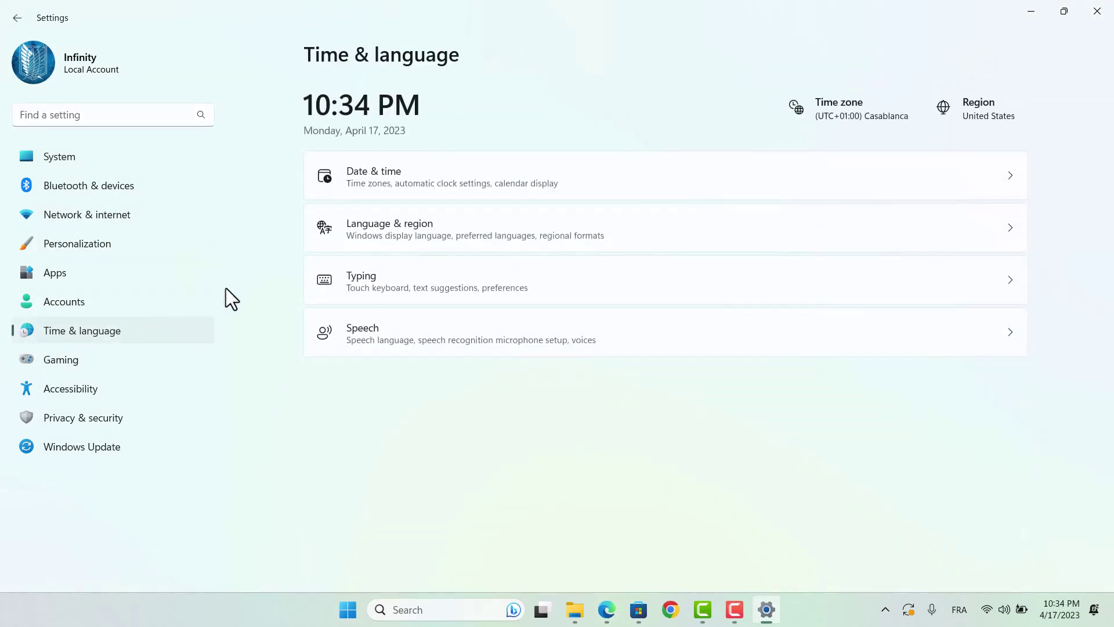
left_click(497, 232)
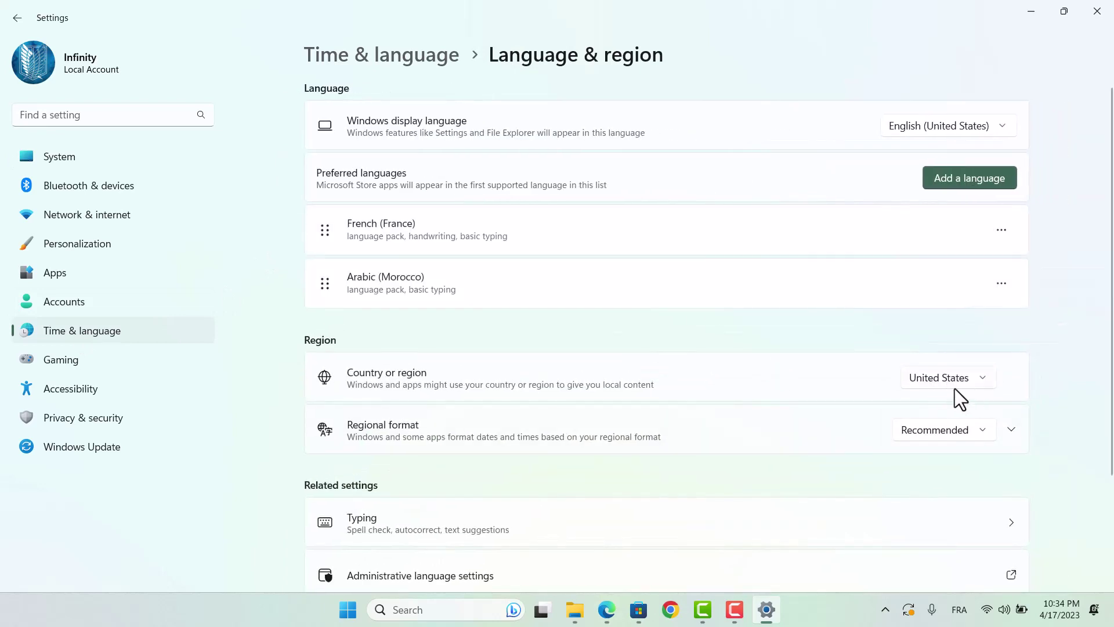
left_click(967, 381)
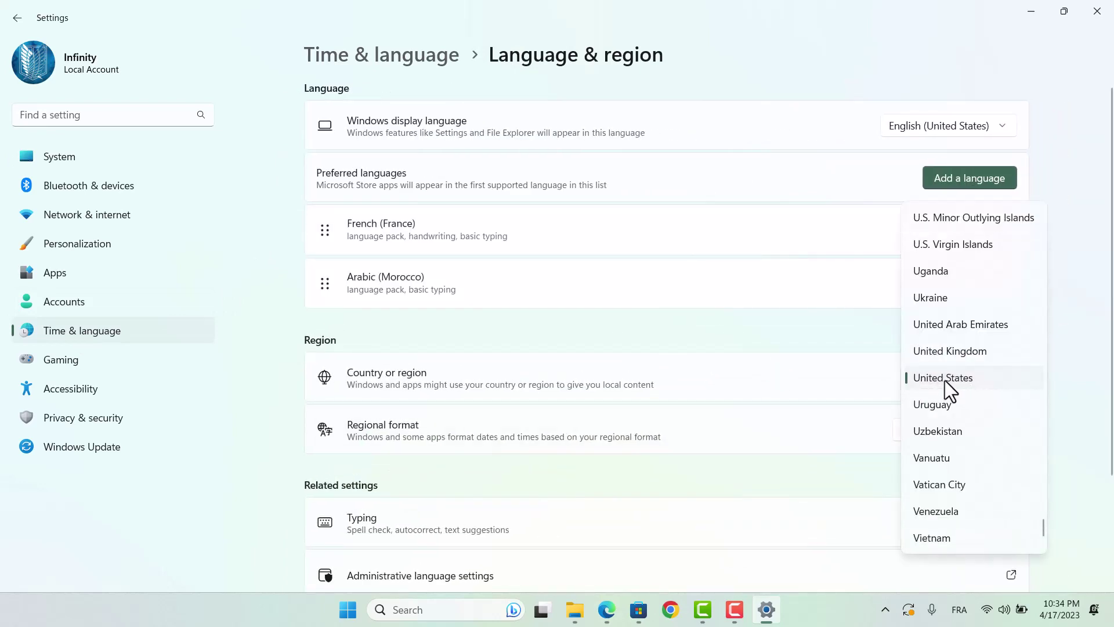
left_click(943, 378)
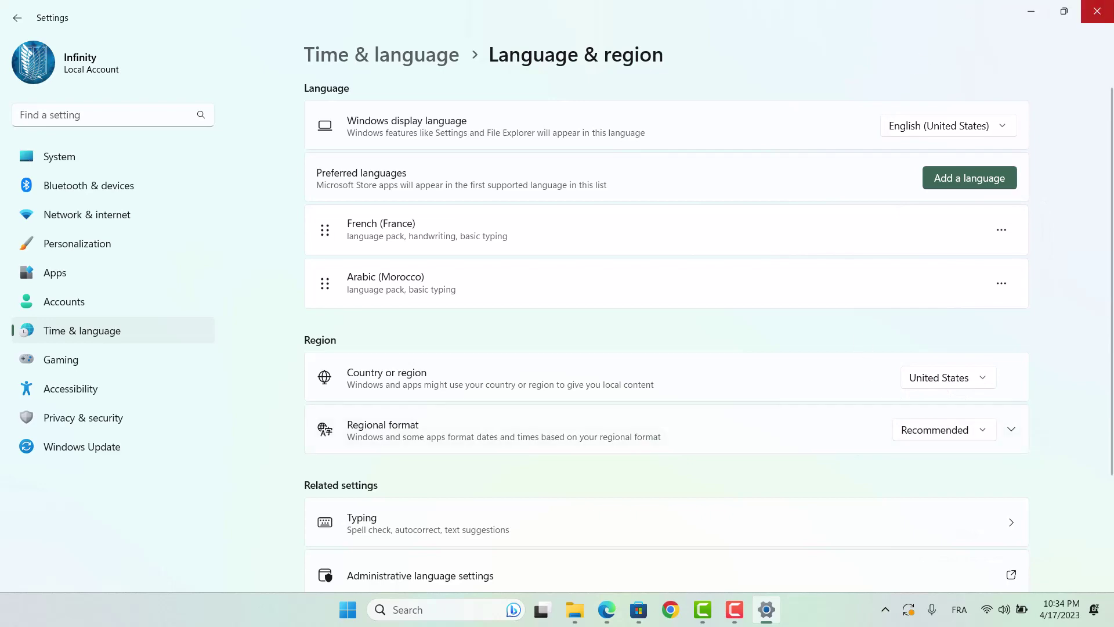
left_click(1097, 11)
Step: Install Amazon Appstore from its Store page and configure virtualization in the setup dialog
left_click(654, 617)
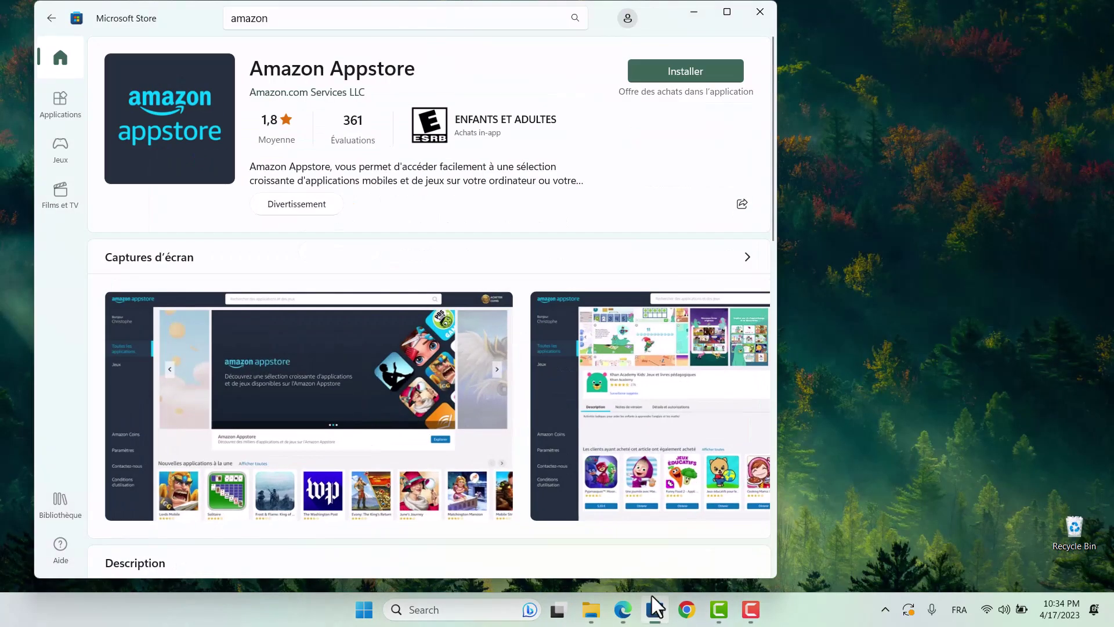
left_click(670, 68)
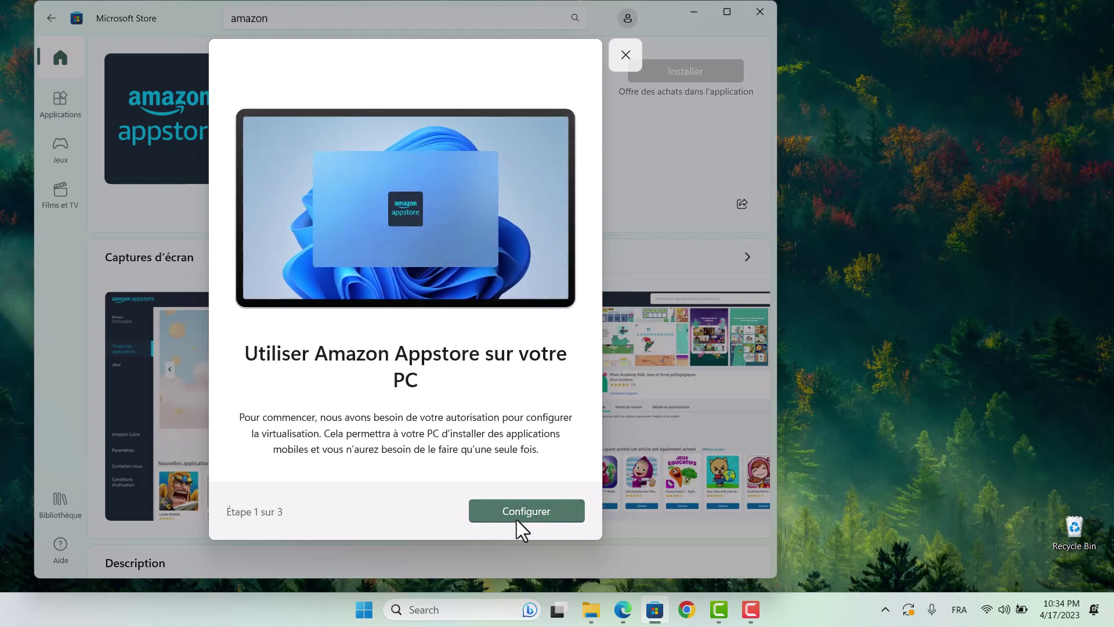
left_click(489, 506)
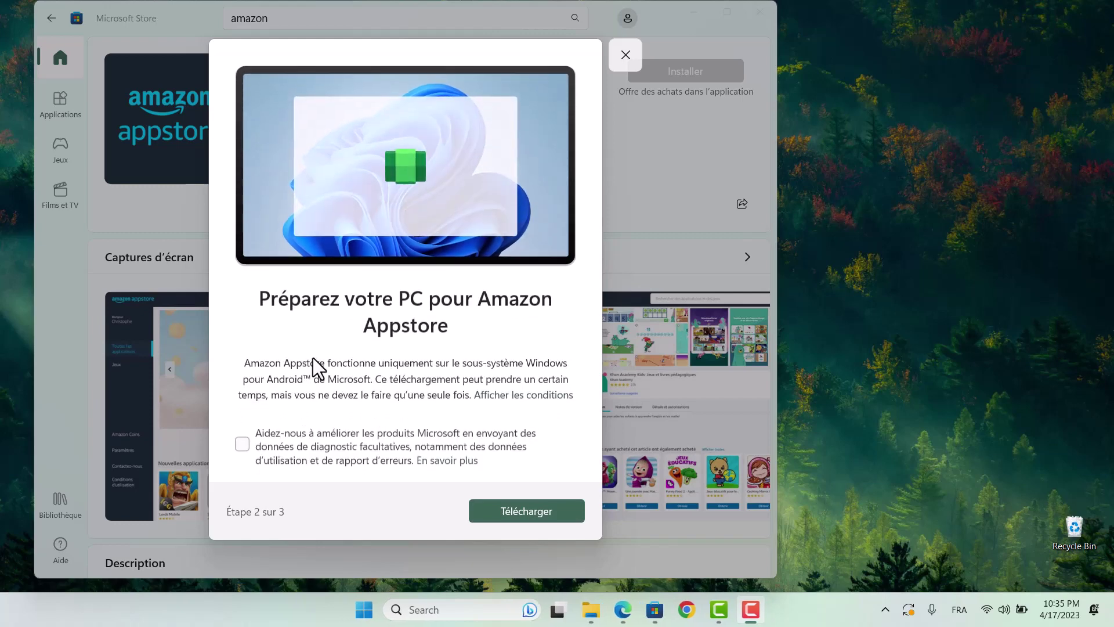
Step: Download the Windows Subsystem for Android, continue, and choose Redémarrer plus tard
left_click(512, 510)
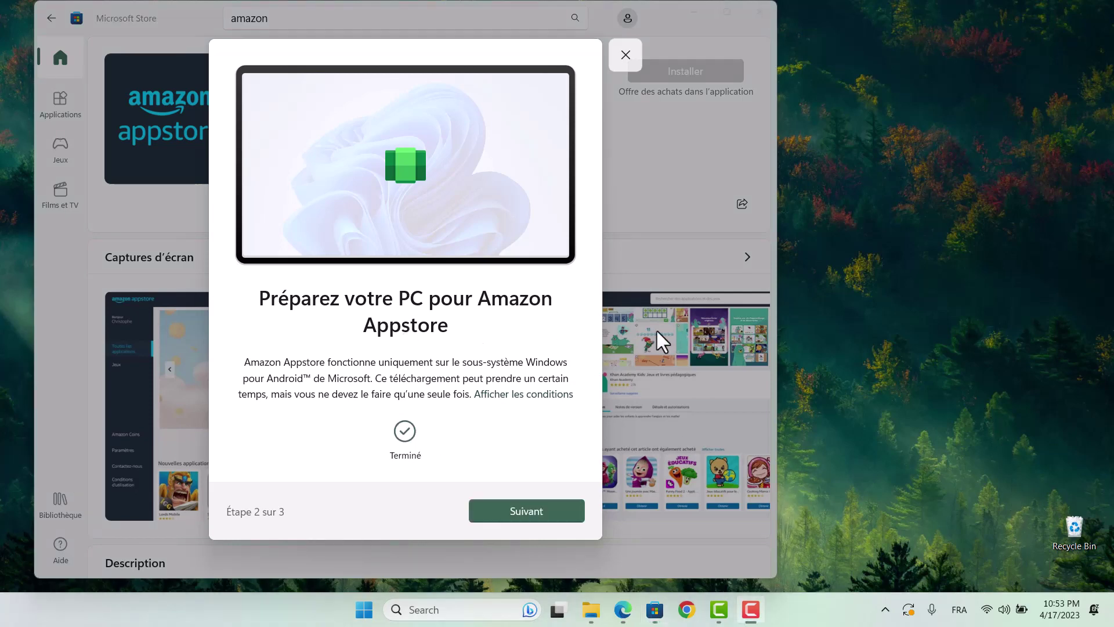
left_click(547, 516)
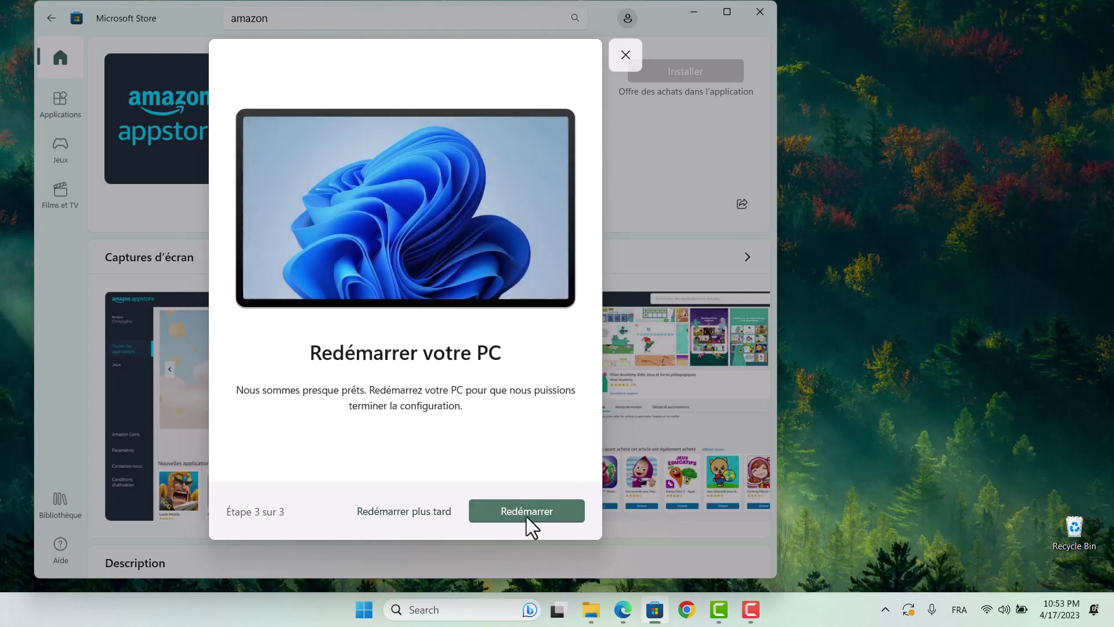
left_click(404, 511)
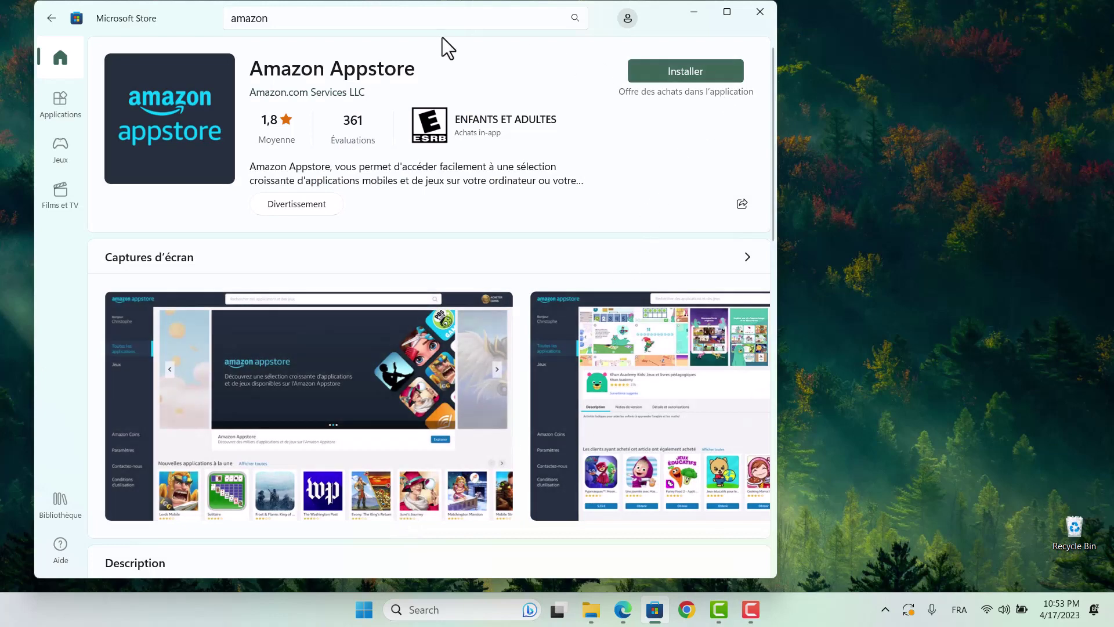
left_click(757, 13)
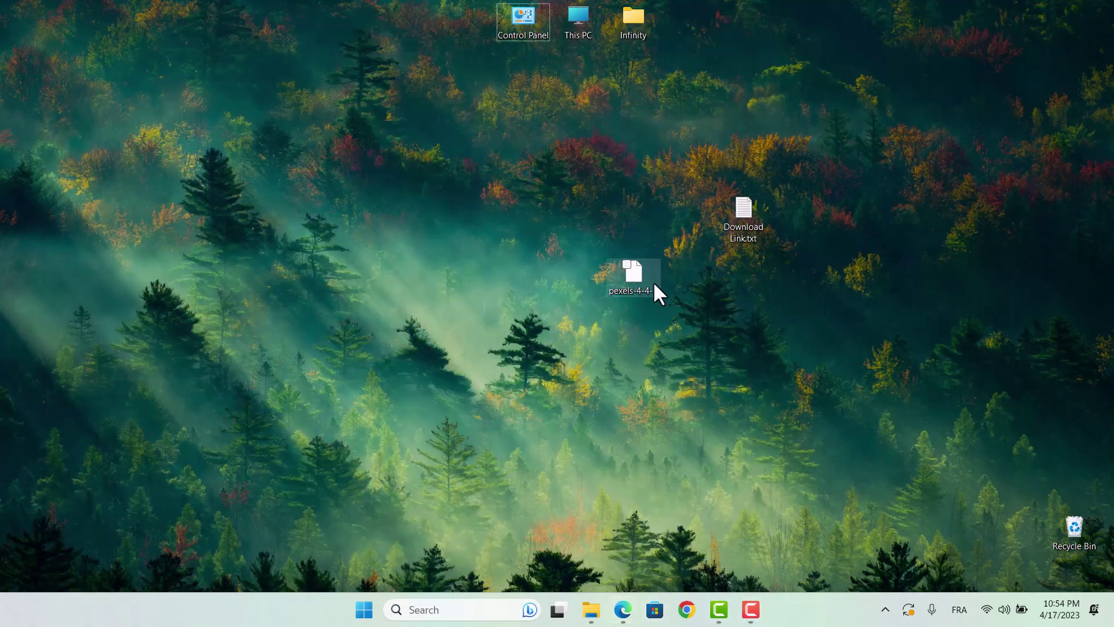
left_click(740, 216)
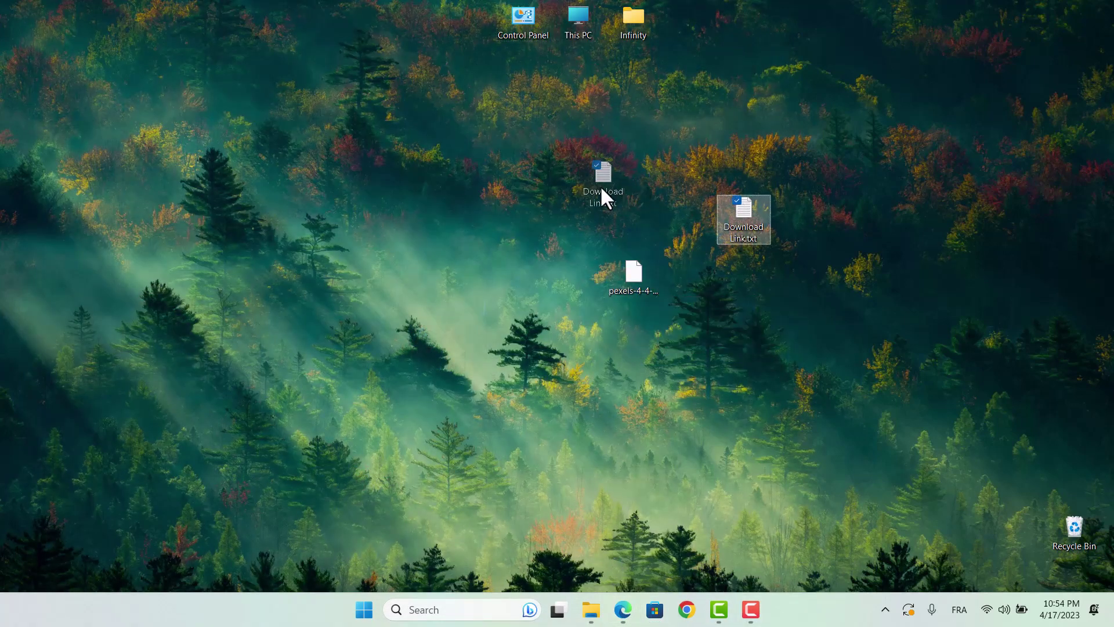
left_click_drag(599, 189, 630, 215)
double_click(630, 215)
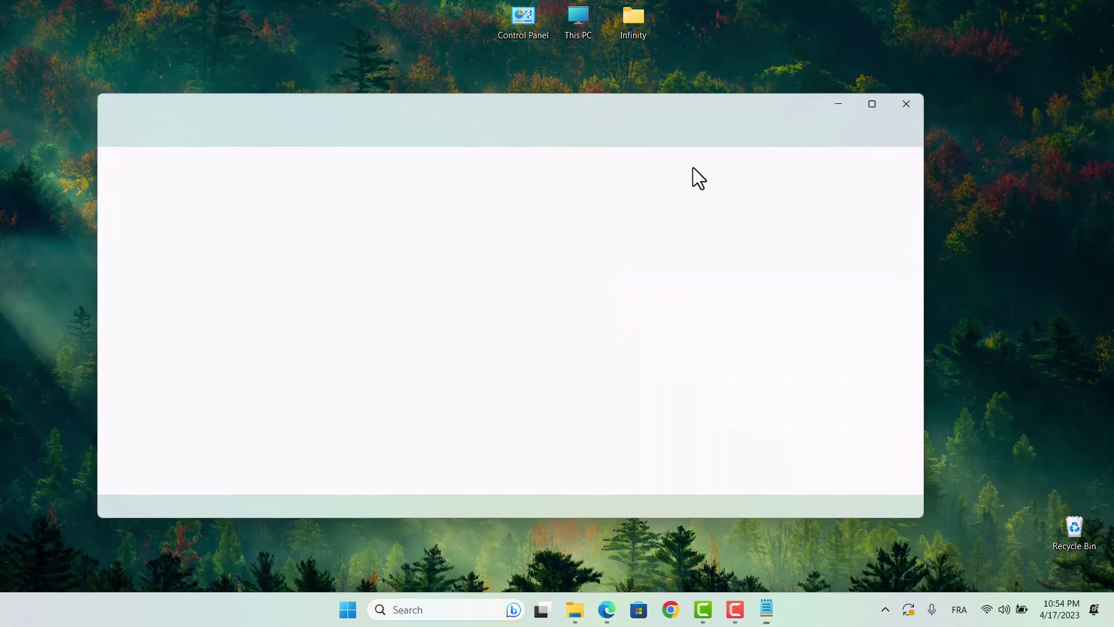
left_click_drag(241, 203, 93, 206)
key("ctrl+c")
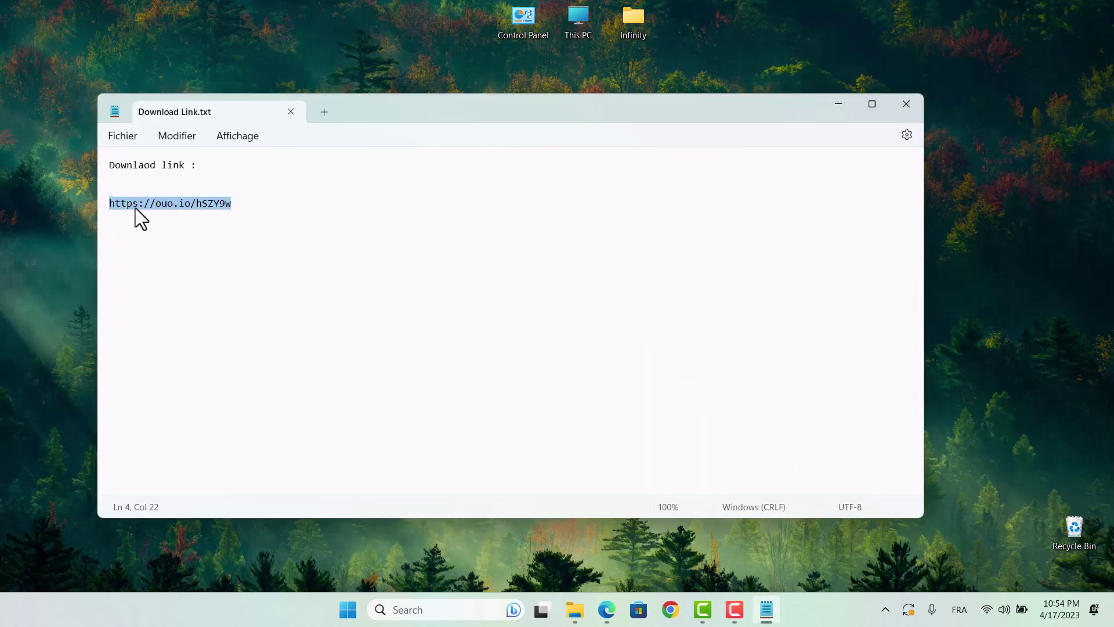
Step: Load the ouo.io link in a new Edge tab, then pass I'M A HUMAN and GET LINK
left_click(606, 609)
left_click(235, 38)
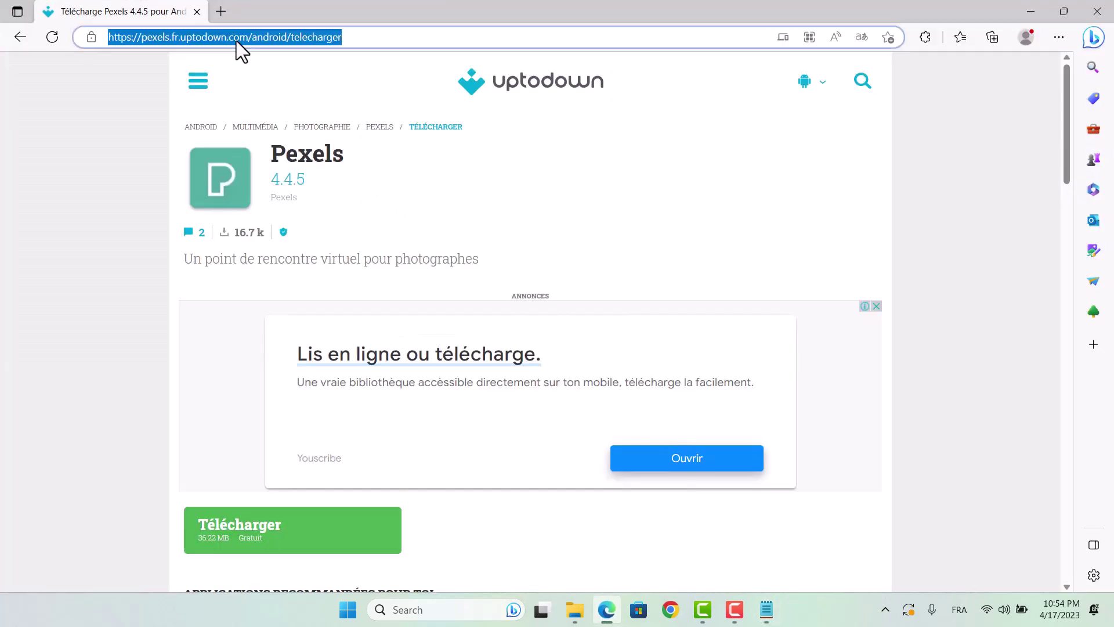
left_click(220, 12)
key("ctrl+v")
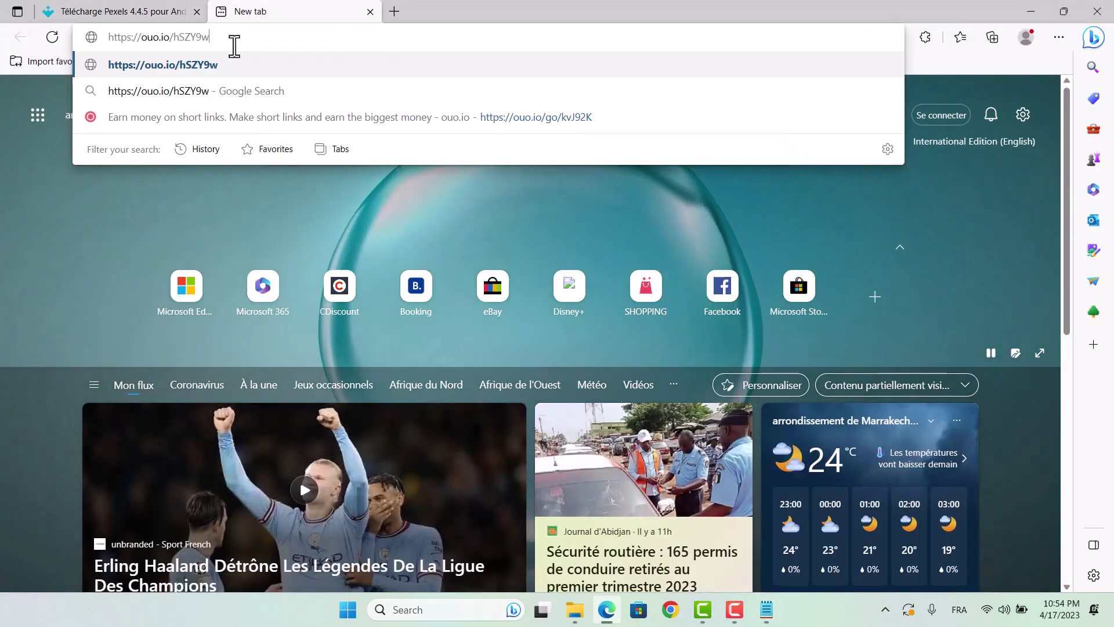
key("Return")
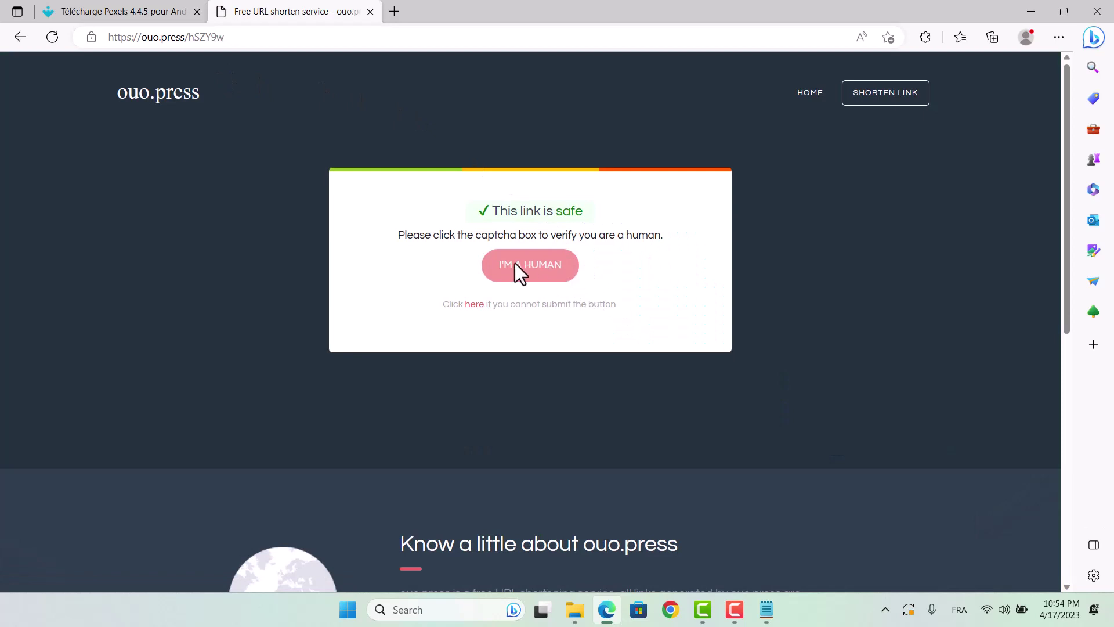
left_click(546, 268)
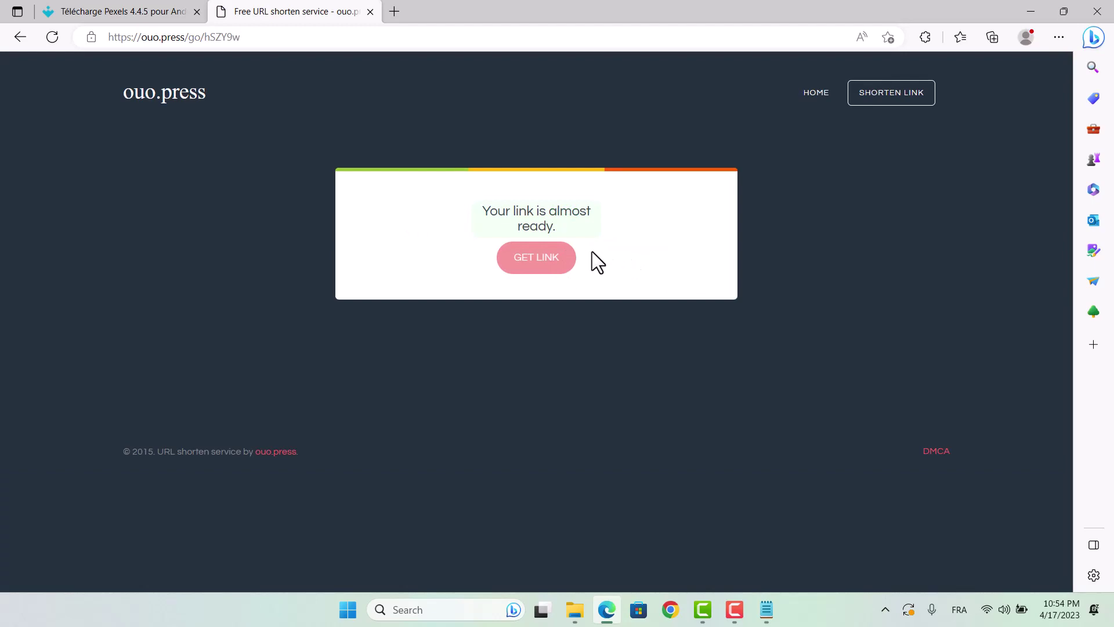
left_click(545, 266)
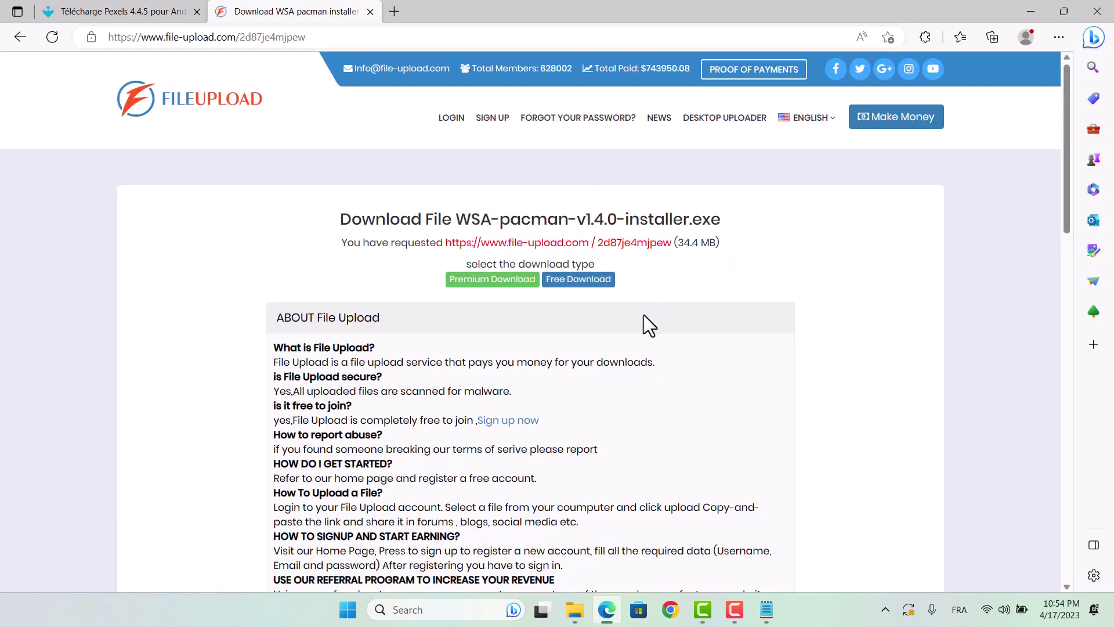
Step: Choose the free download, pass the captcha, and generate the WSA-pacman-v1.4.0-installer.exe download link
left_click(586, 280)
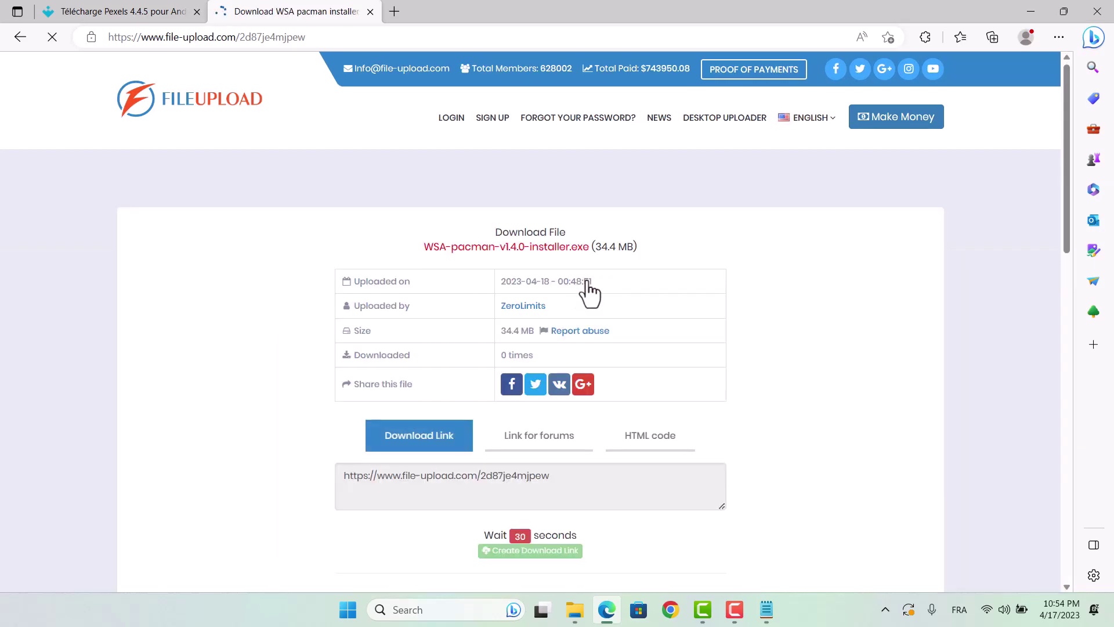
scroll(589, 290, "down", 3)
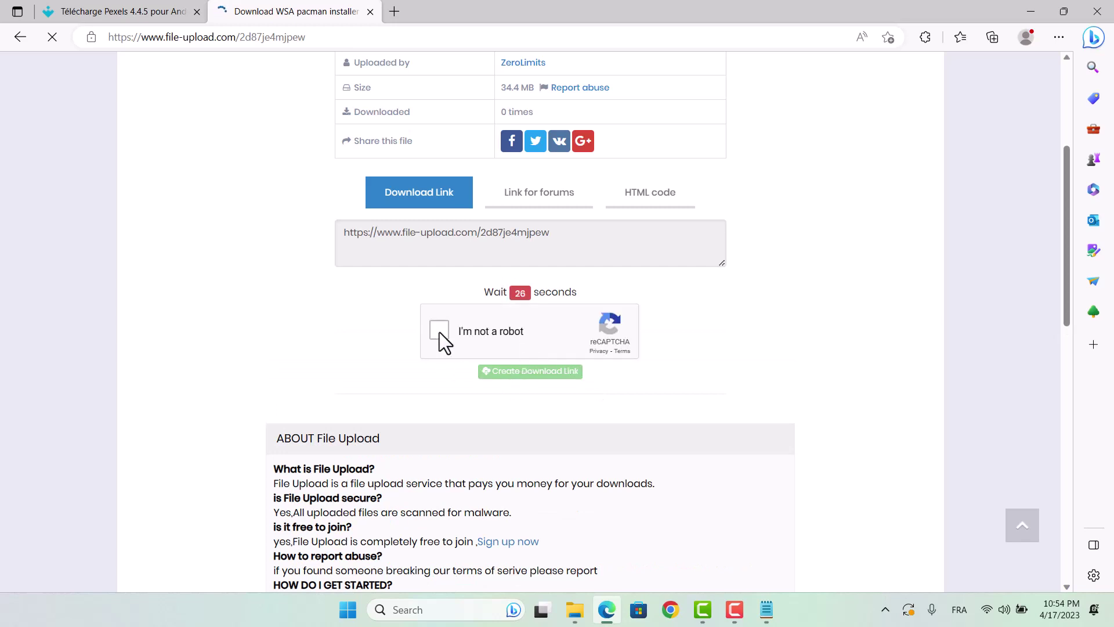
left_click(440, 332)
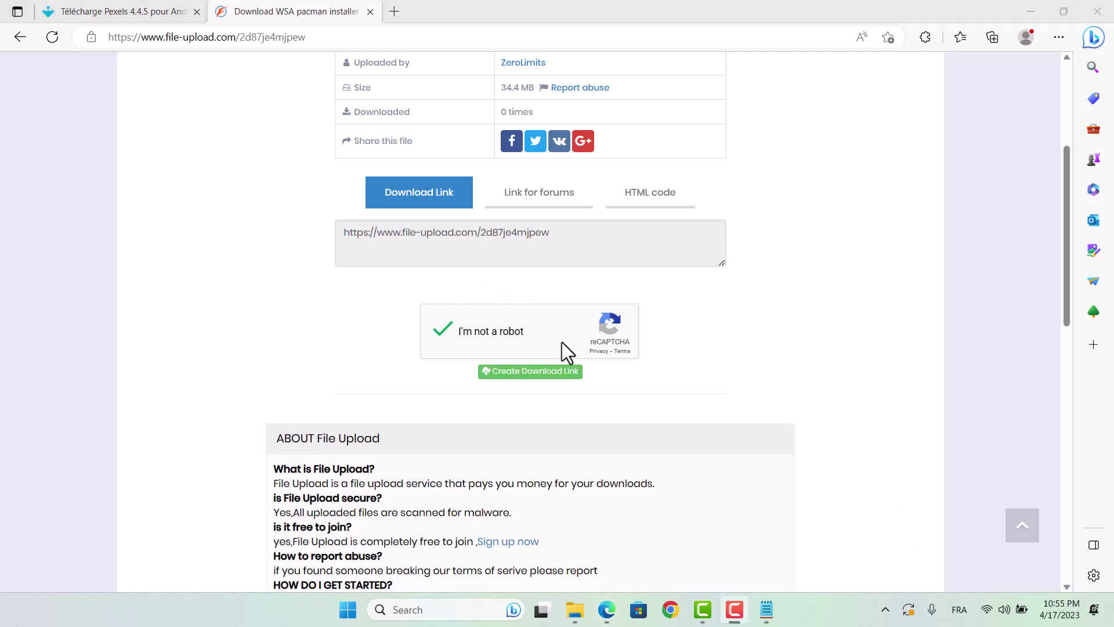
left_click(547, 374)
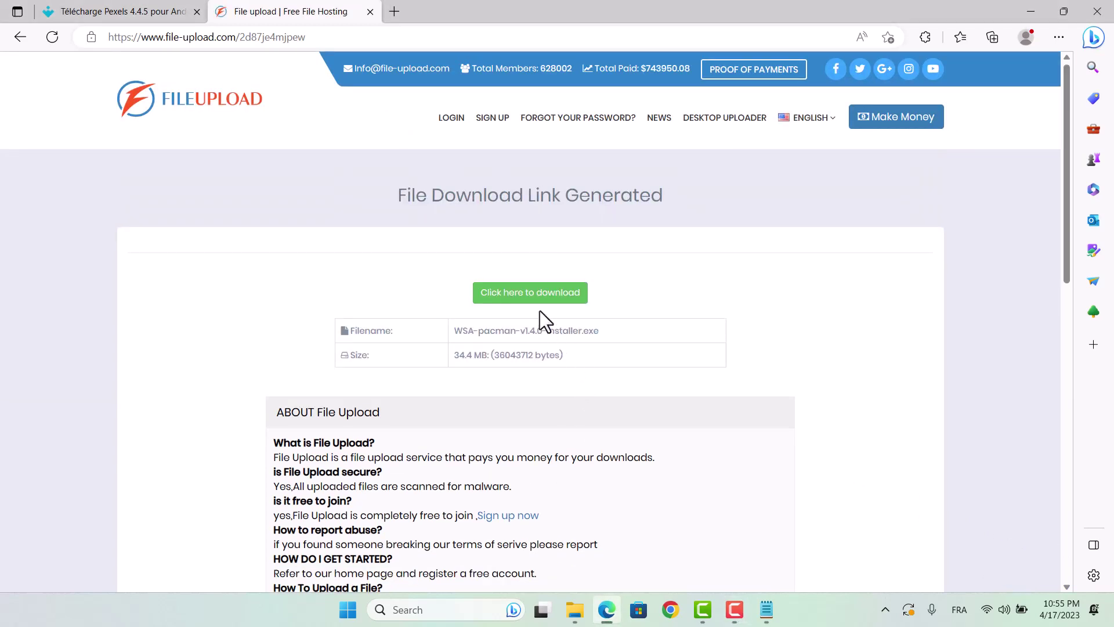
Step: Download the 34.37 MB WSA-pacman installer with Internet Download Manager, then minimize Edge
left_click(514, 297)
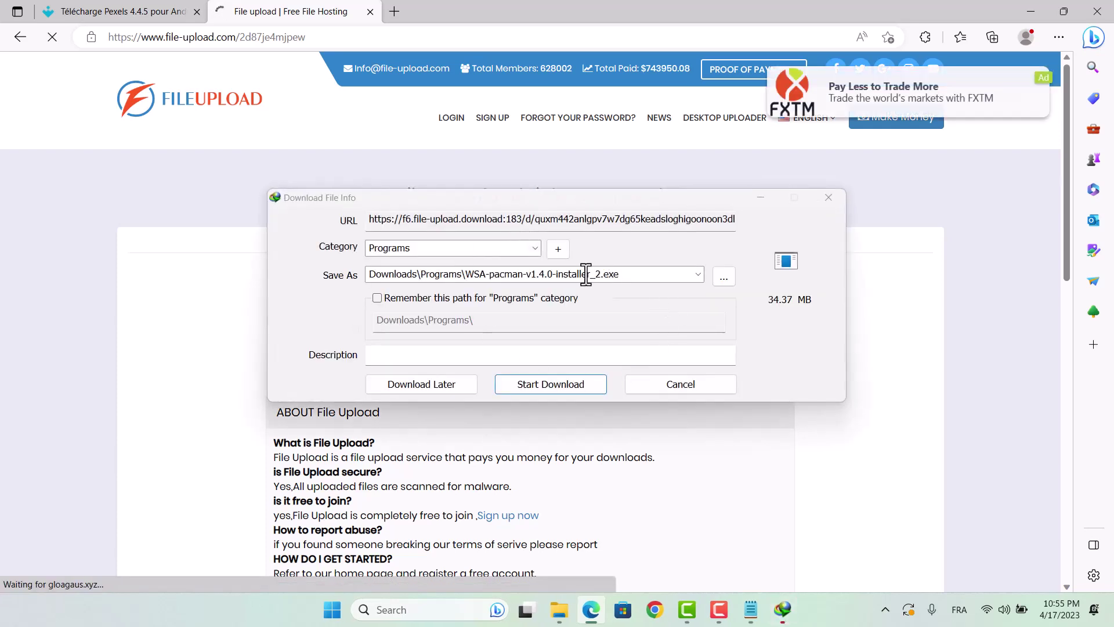
double_click(499, 277)
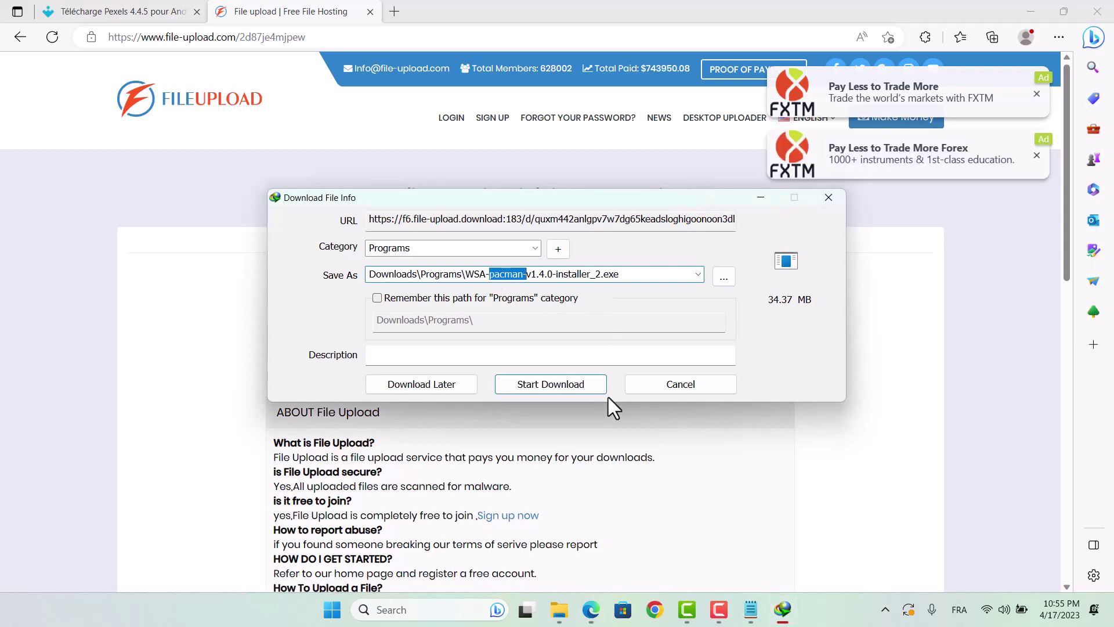
left_click(577, 382)
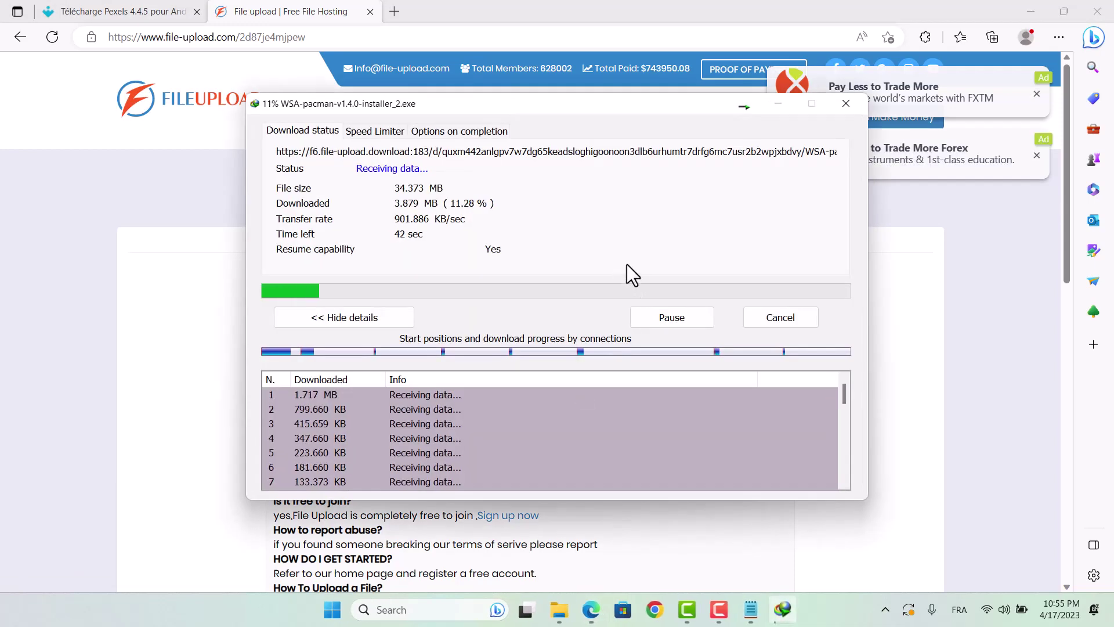
left_click(1031, 11)
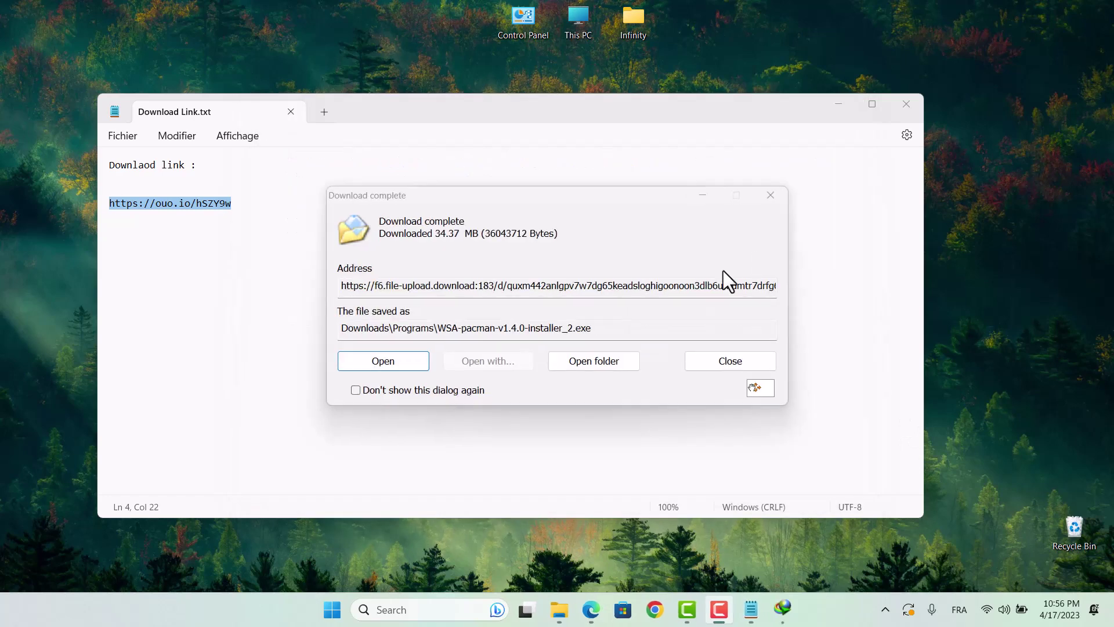
left_click(757, 389)
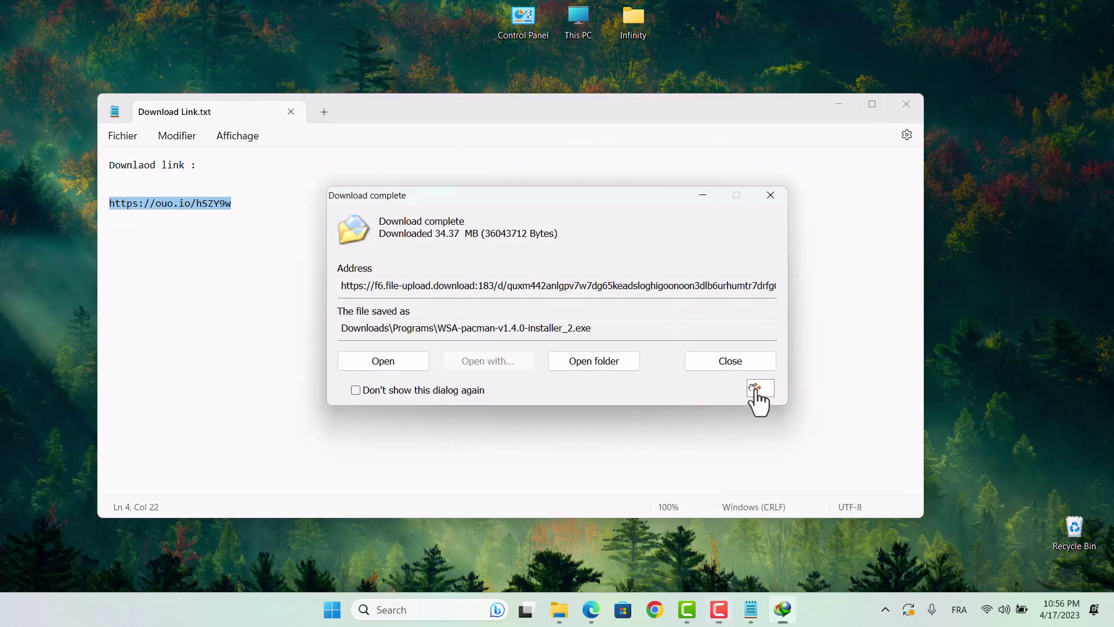
Step: Drag the downloaded installer onto the desktop, clear the desktop and launch WSA PacMan Setup
left_click_drag(1019, 285, 1017, 282)
left_click(768, 197)
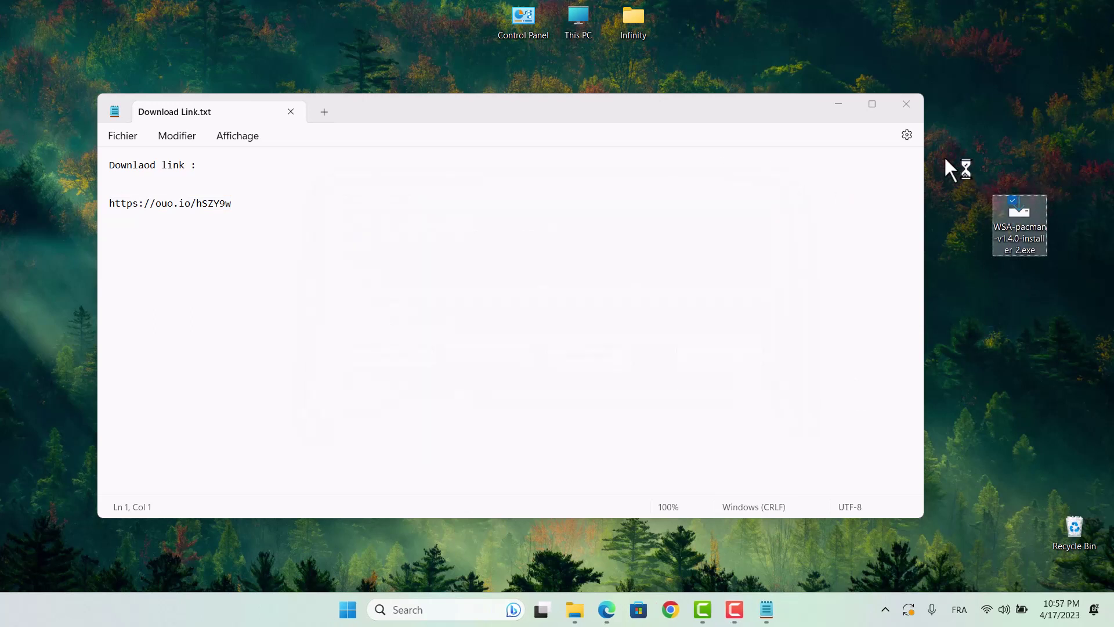
left_click(847, 103)
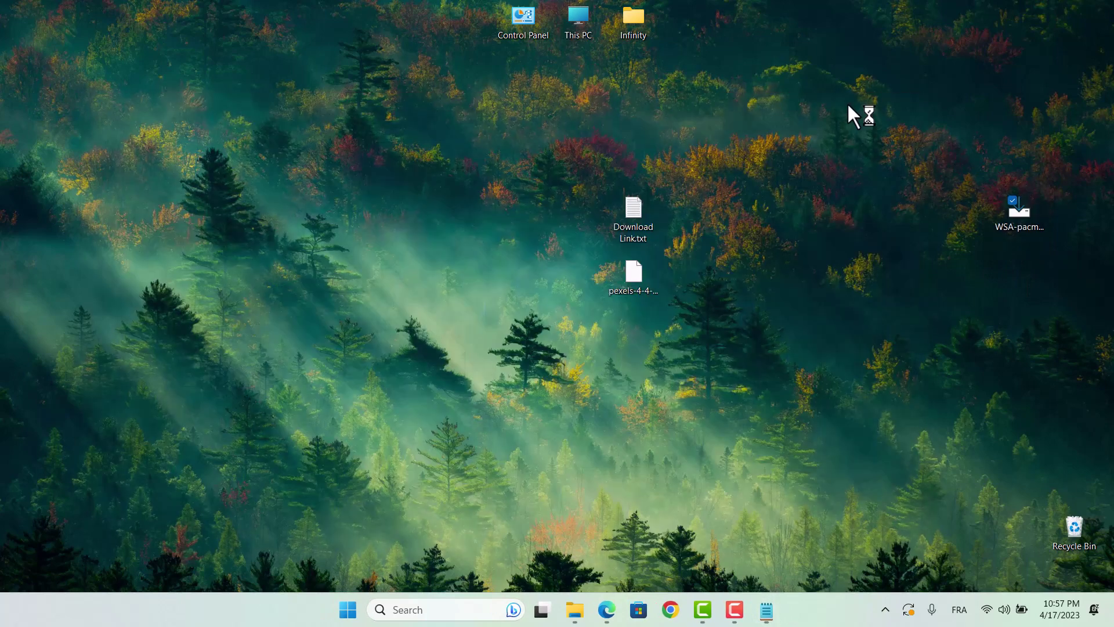
double_click(1019, 209)
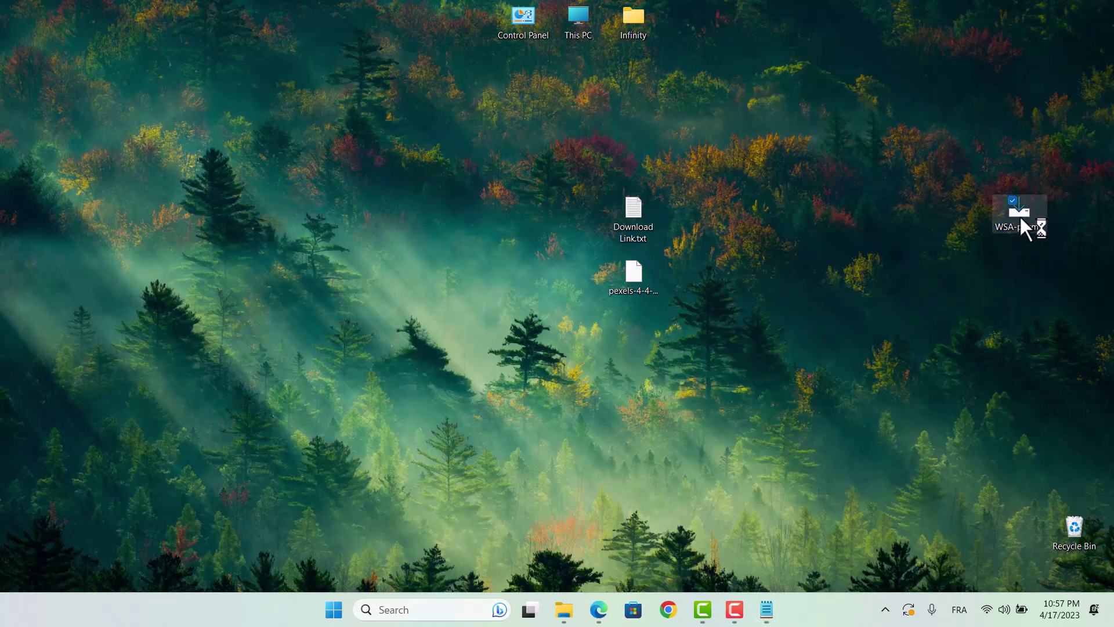
left_click_drag(1018, 215, 798, 216)
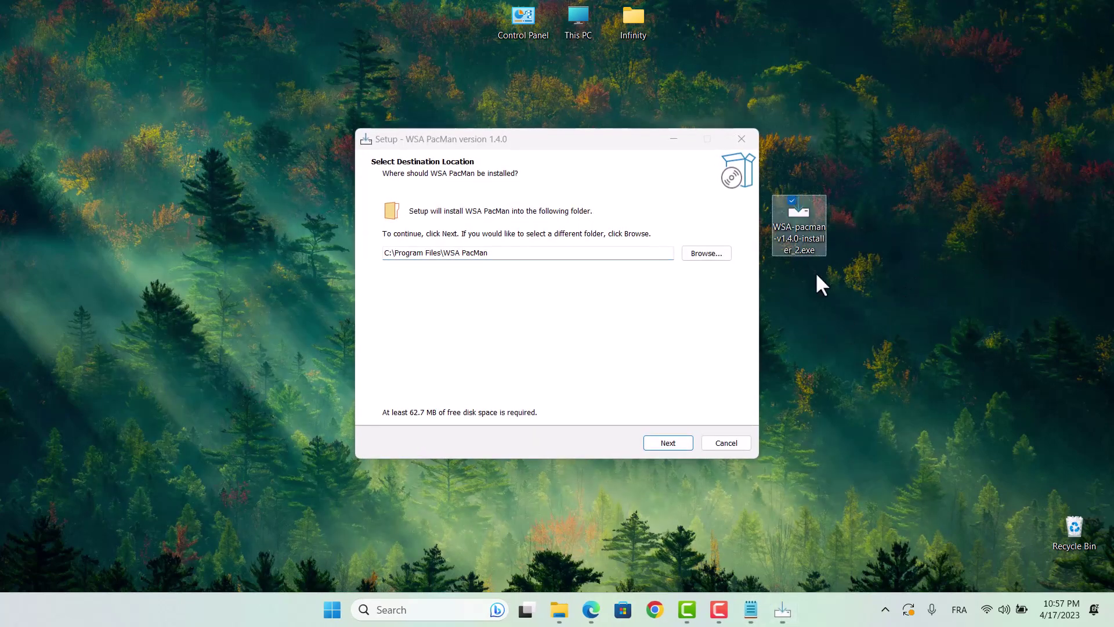
Step: Install WSA PacMan 1.4.0 with default location, Start menu folder and .apk/.xapk associations
left_click(678, 445)
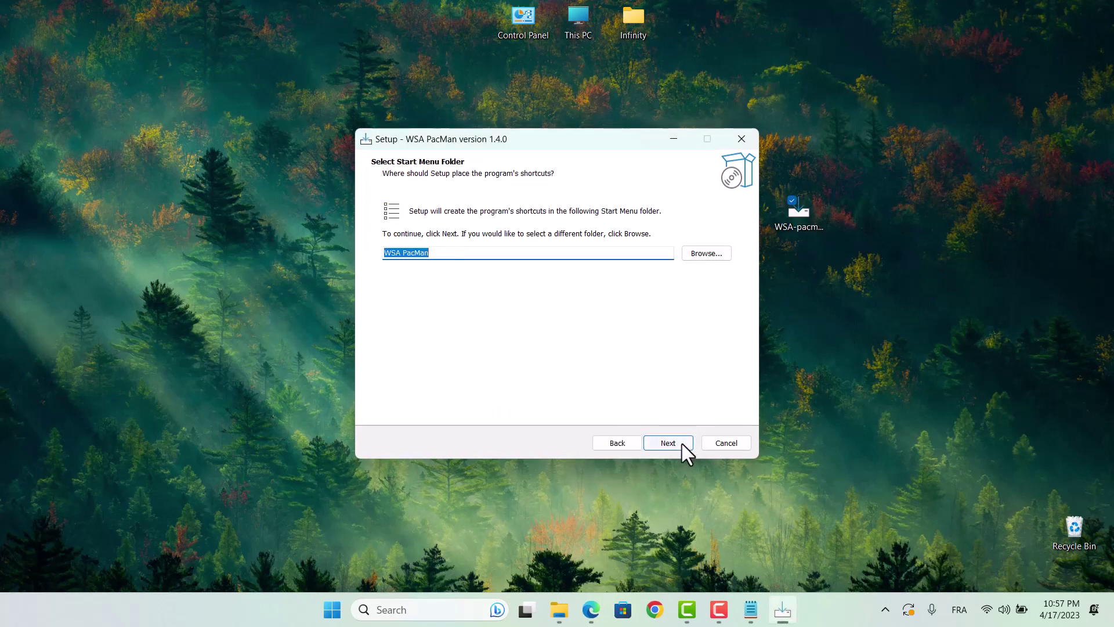
left_click(681, 443)
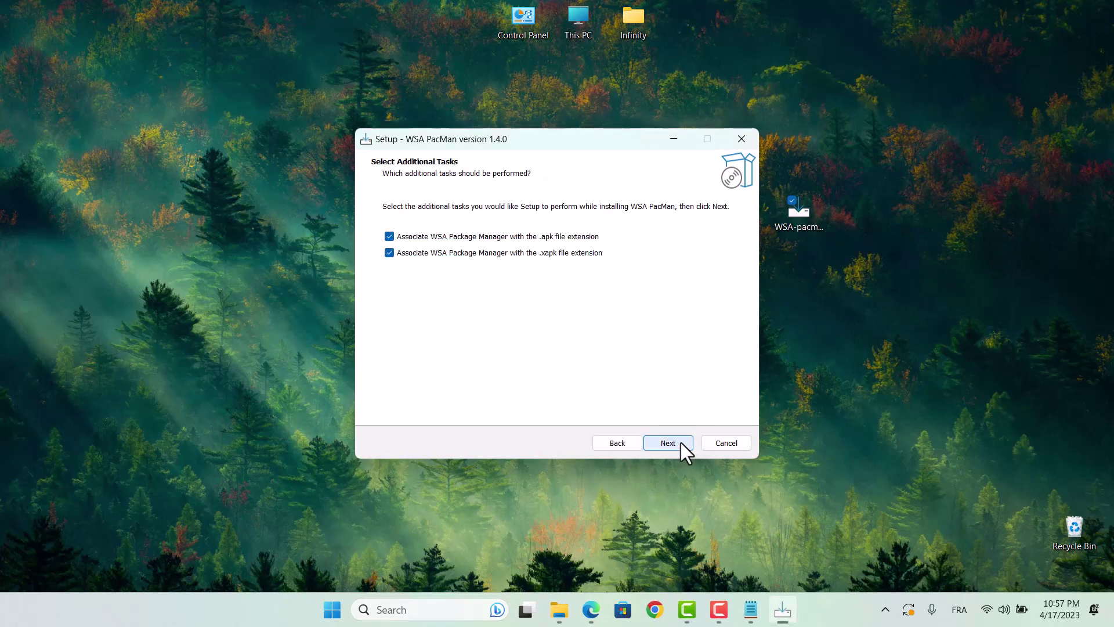
left_click(681, 444)
left_click(680, 443)
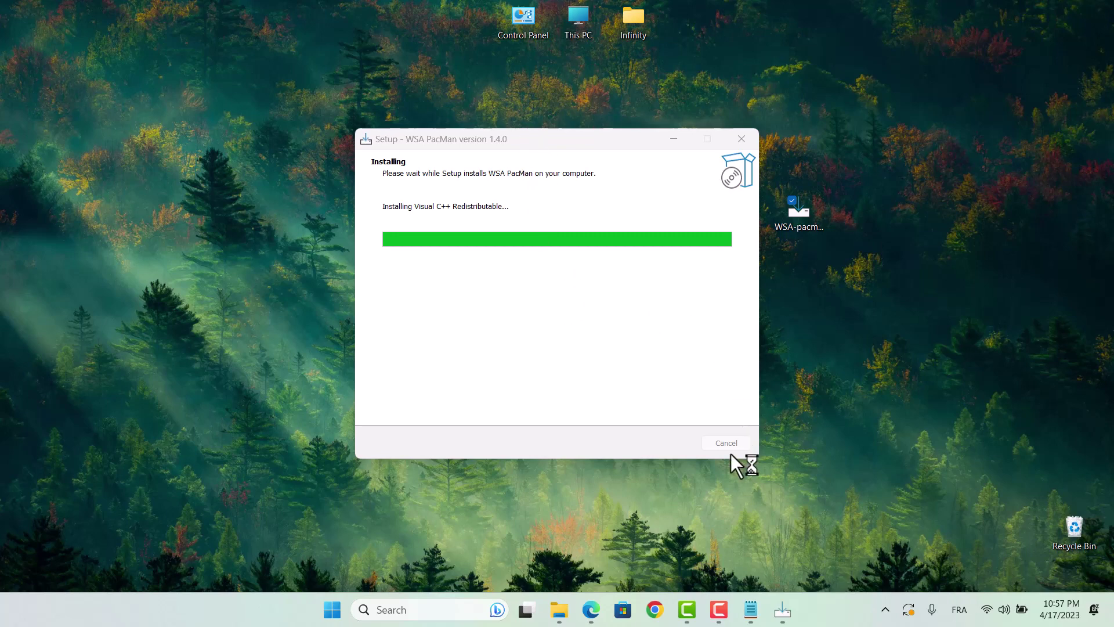
left_click(787, 618)
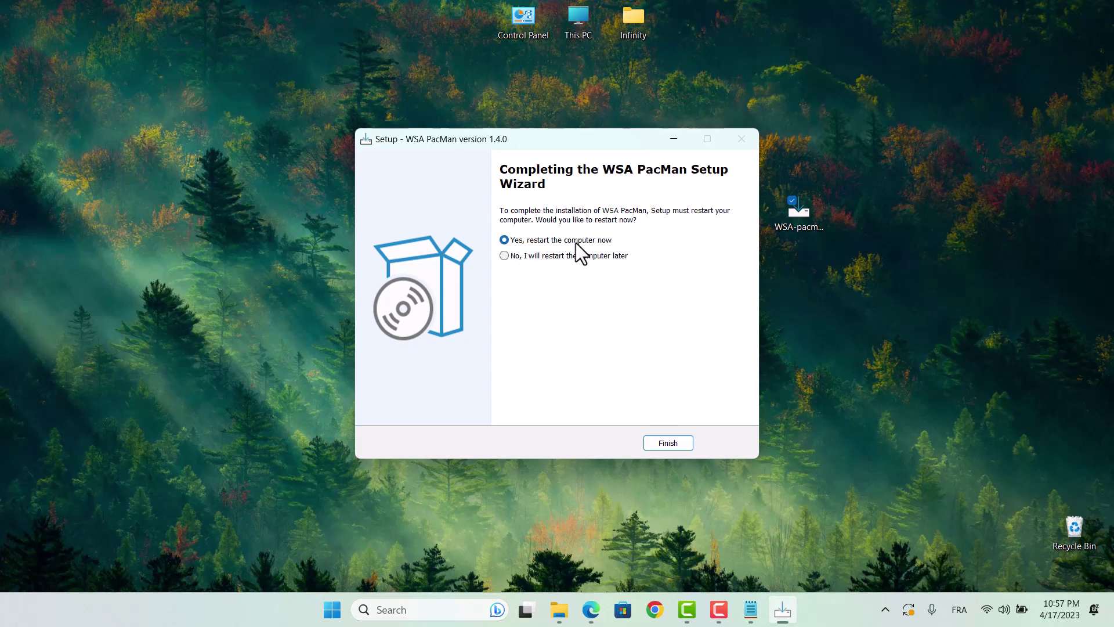
left_click(668, 444)
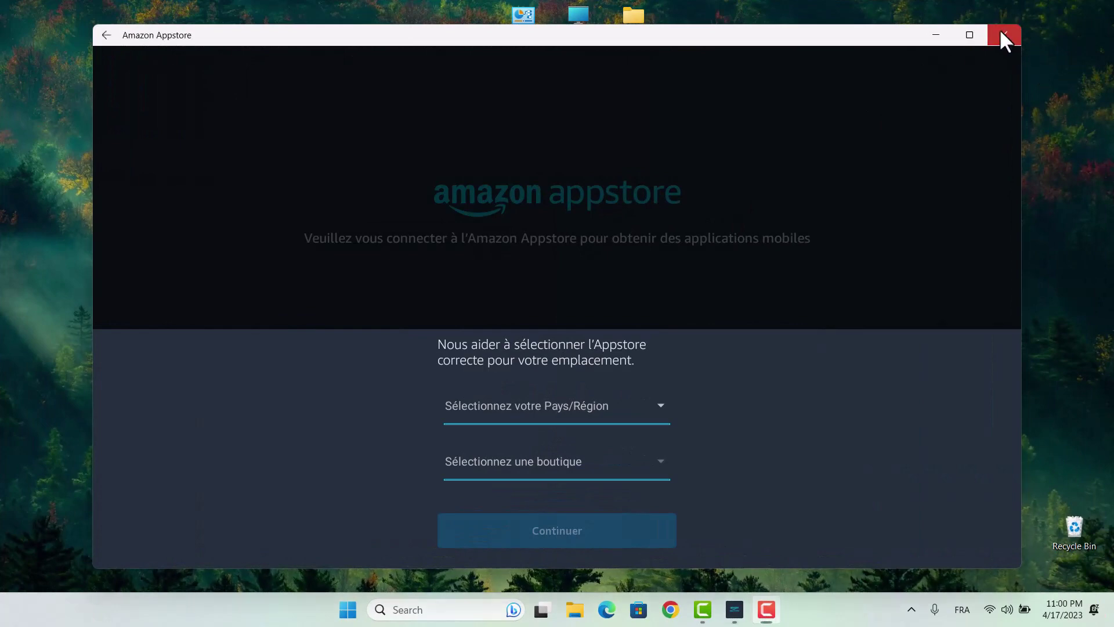
Step: Close the Amazon Appstore and arrange the WSA-pacman, Download Link.txt and Pexels apk desktop icons
left_click(1001, 31)
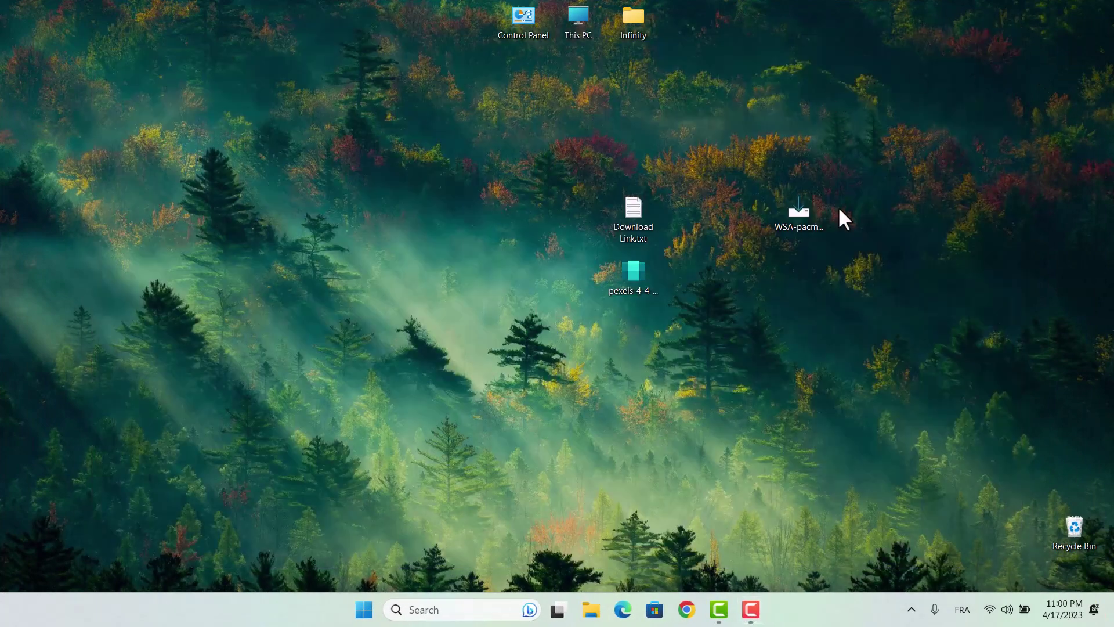
left_click_drag(799, 211, 732, 152)
left_click_drag(633, 215, 579, 214)
left_click_drag(622, 288, 647, 210)
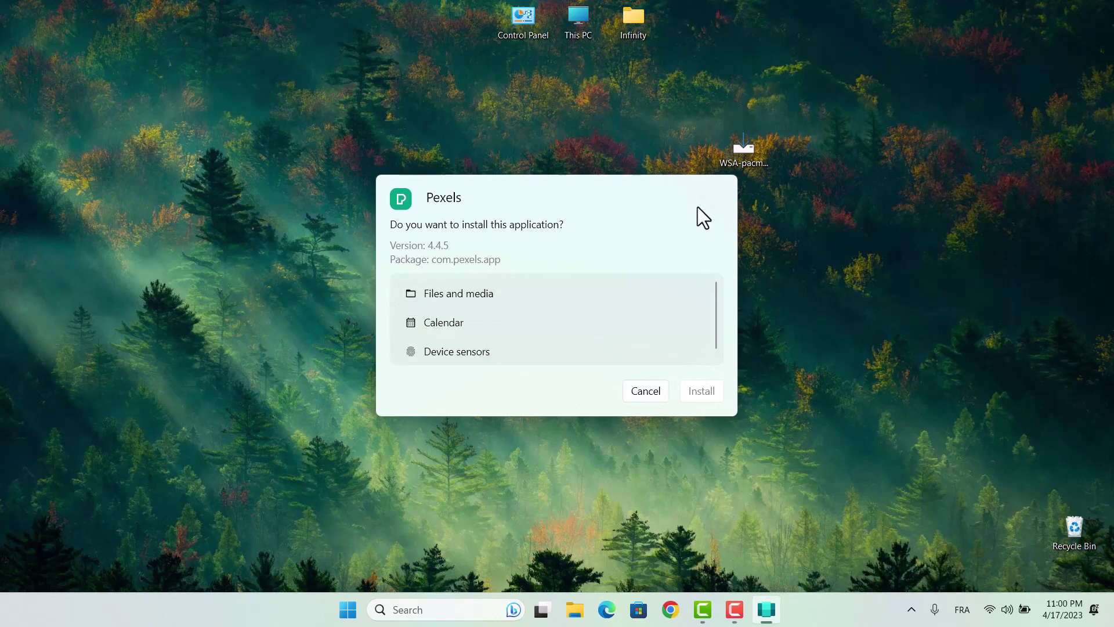
Step: Search Start for 'sous' and open Windows Subsystem for Android Settings
left_click(450, 612)
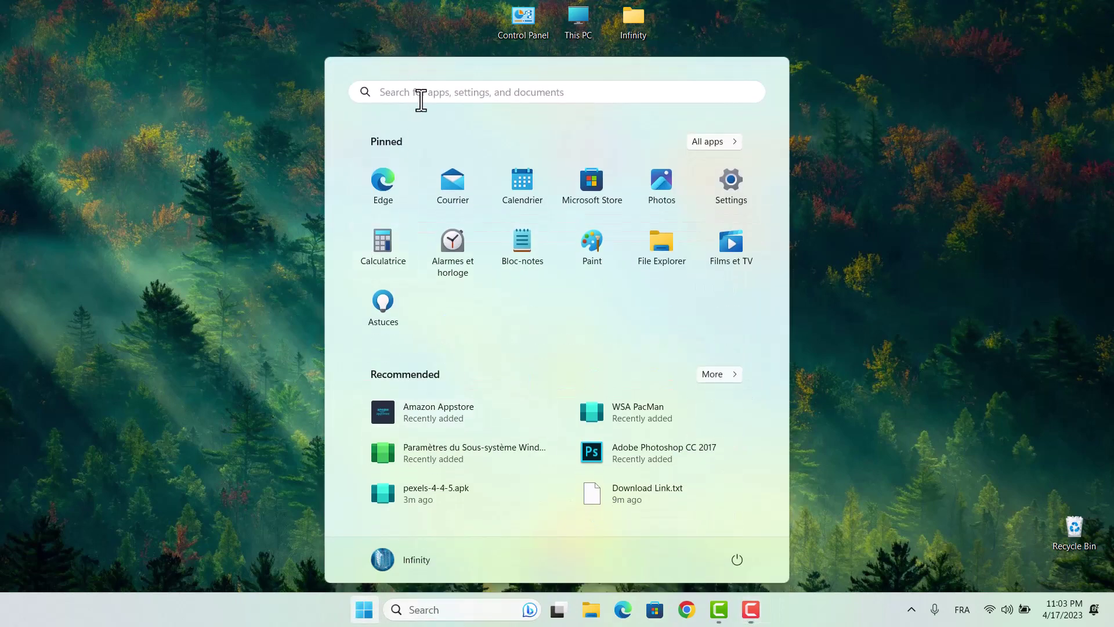
left_click(419, 99)
type("subs")
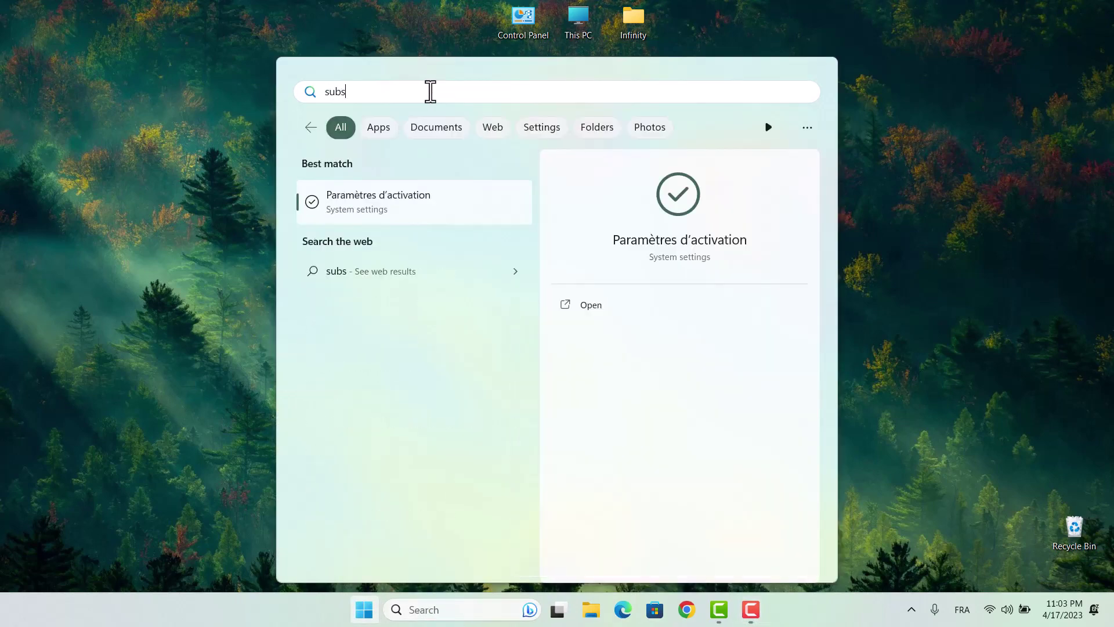
key("BackSpace")
key("BackSpace")
key("BackSpace")
key("BackSpace")
type("sous")
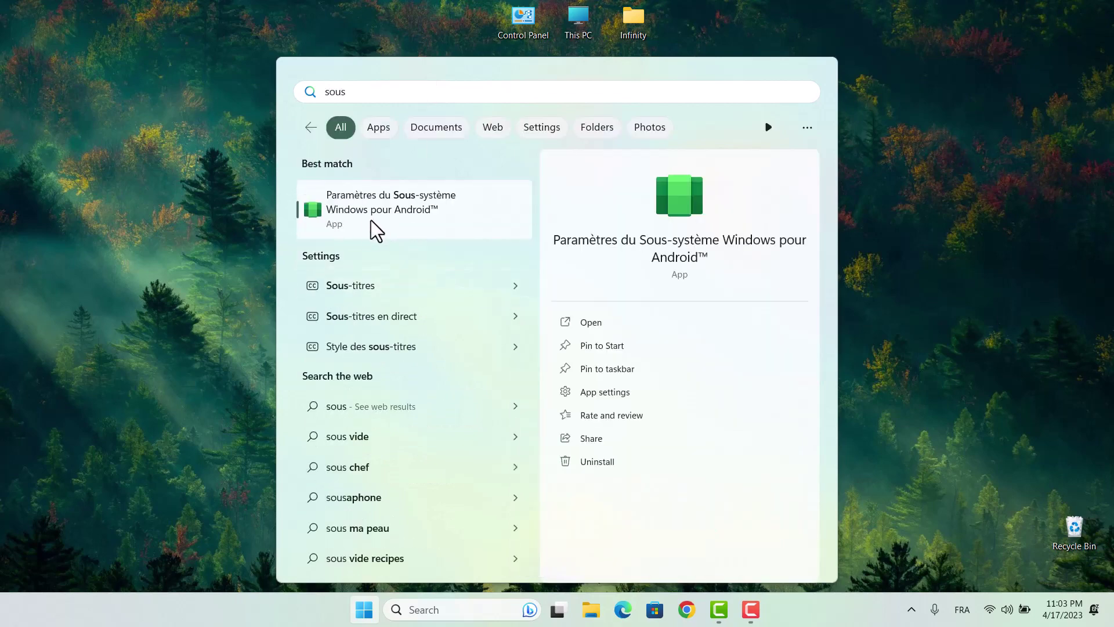
left_click(349, 207)
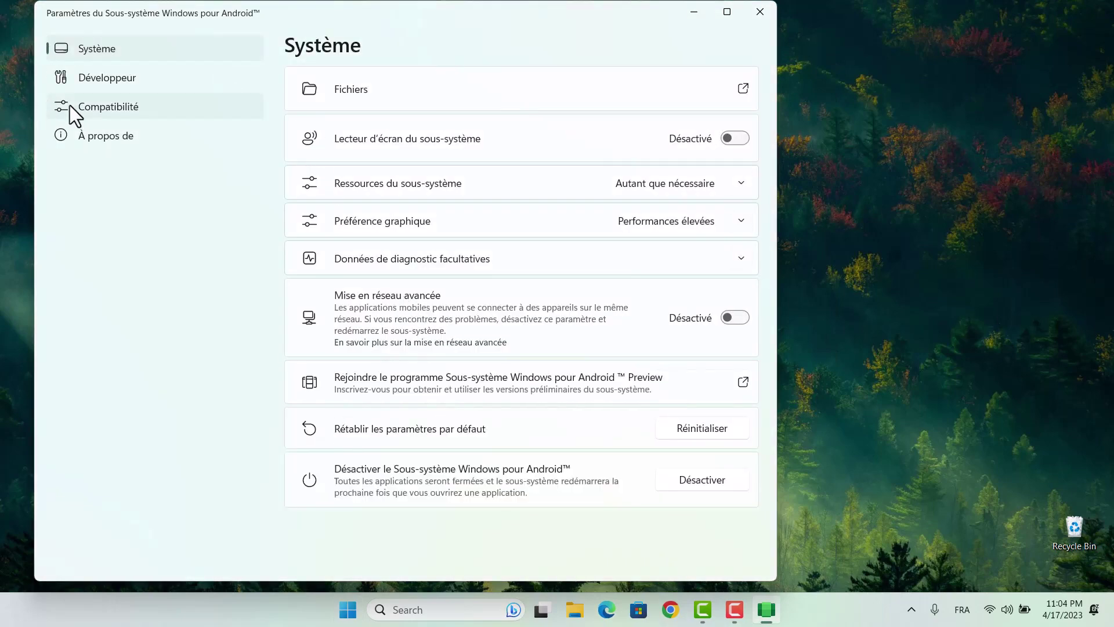
Step: Turn on Mode développeur and allow the subsystem through the firewall
left_click(108, 82)
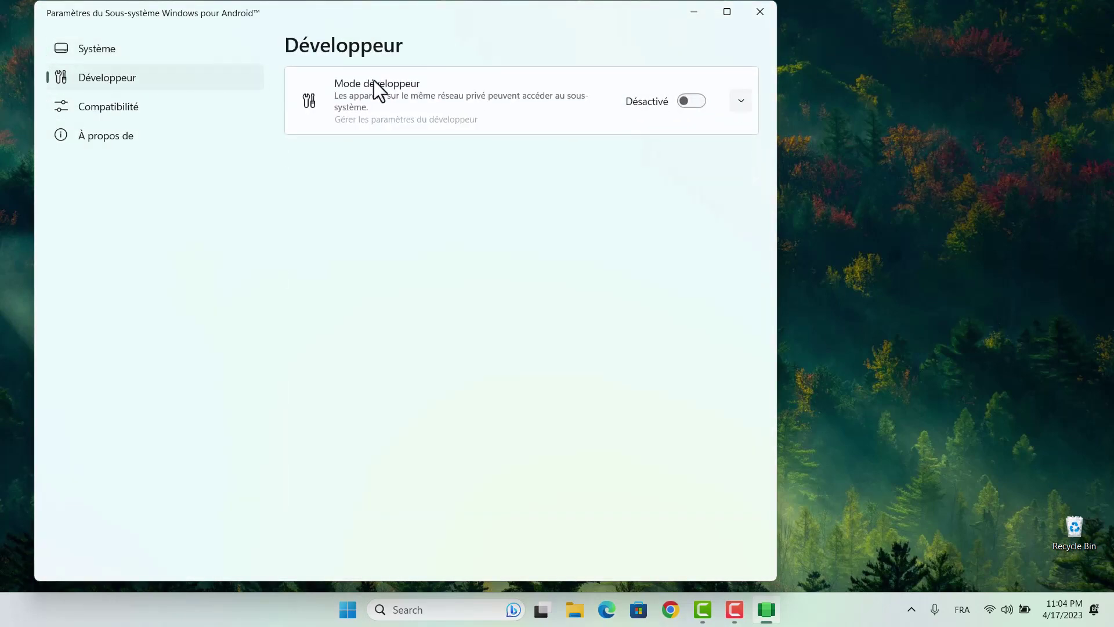
left_click(697, 103)
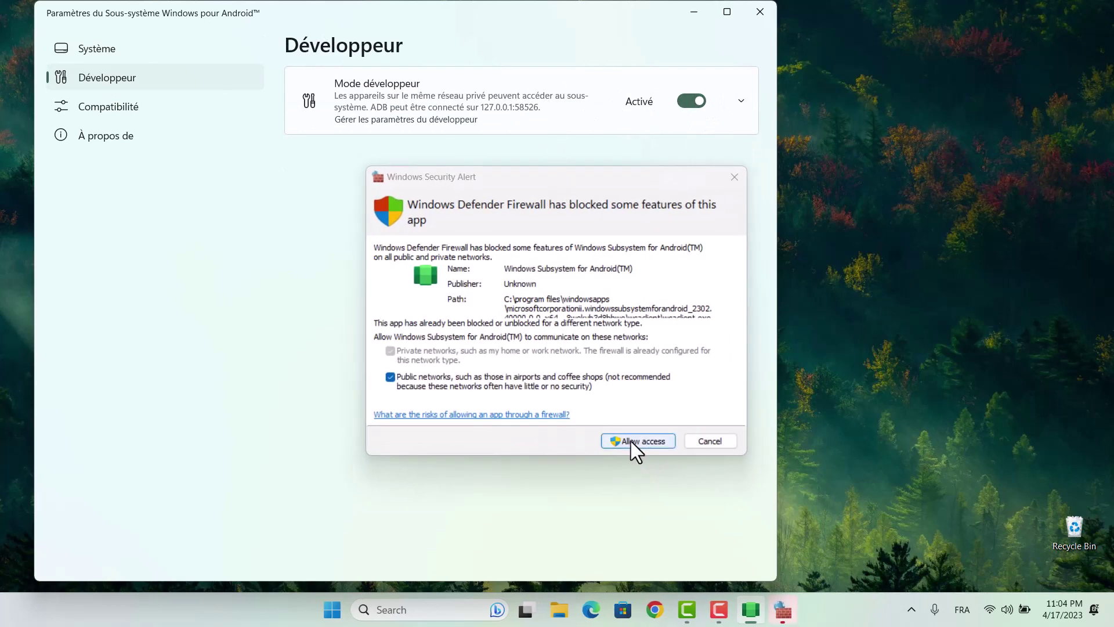
left_click(632, 441)
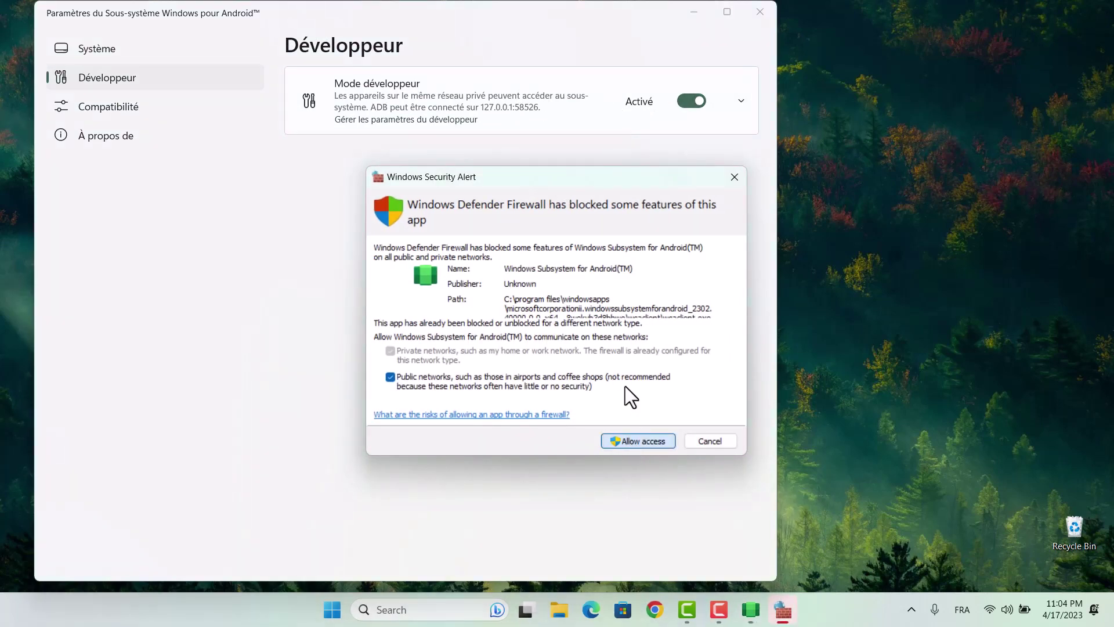
left_click(617, 443)
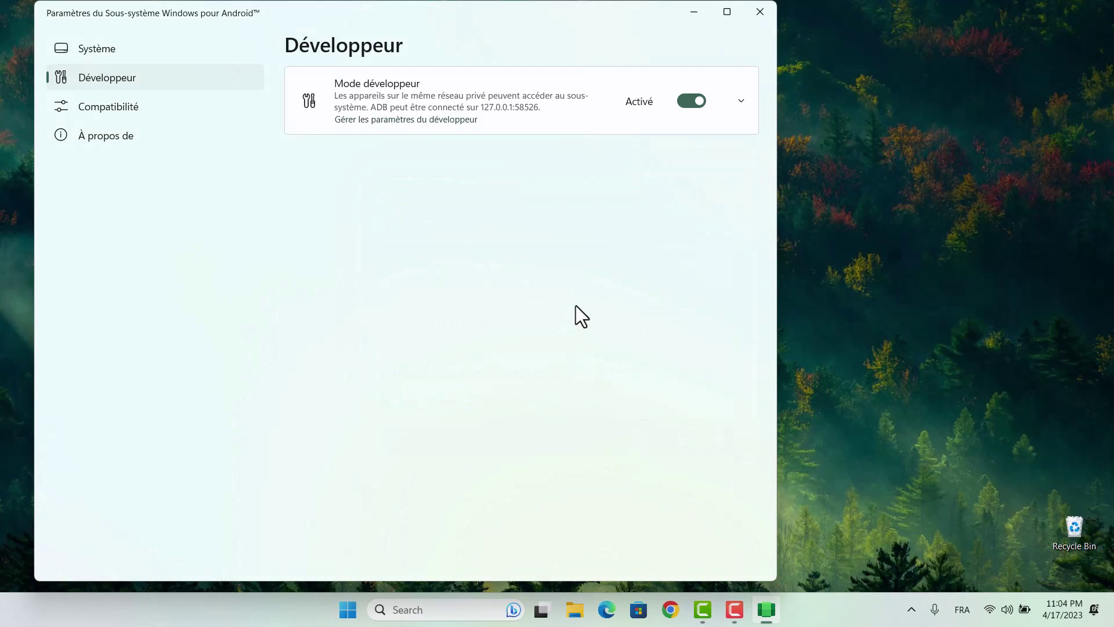
Step: Close WSA Settings and authorize ADB debugging from this computer
left_click(760, 12)
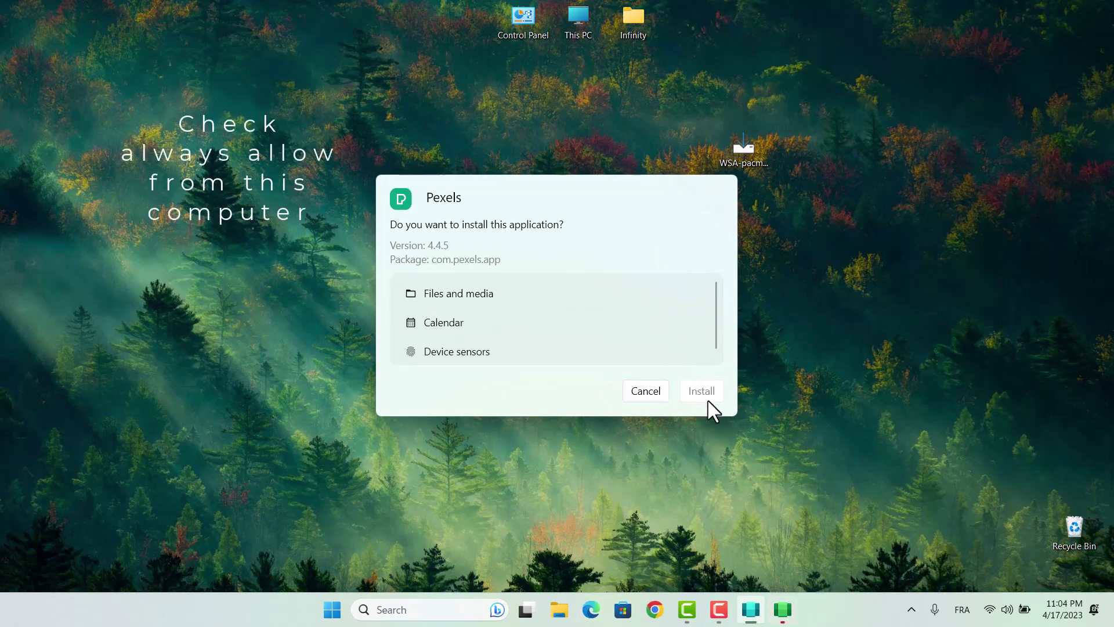
left_click(783, 615)
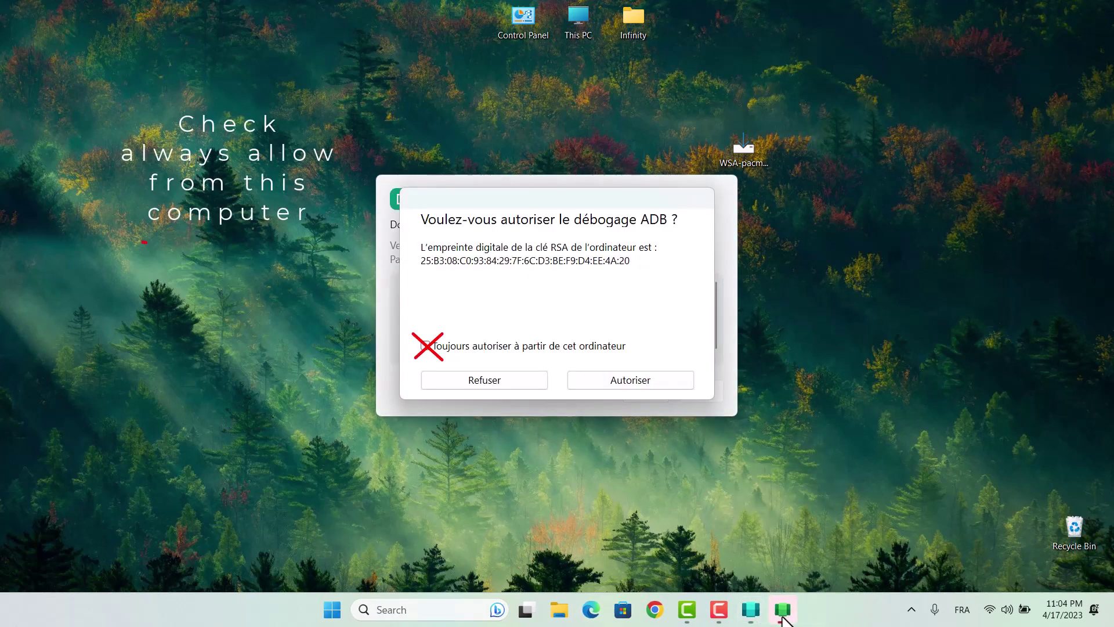
left_click(621, 380)
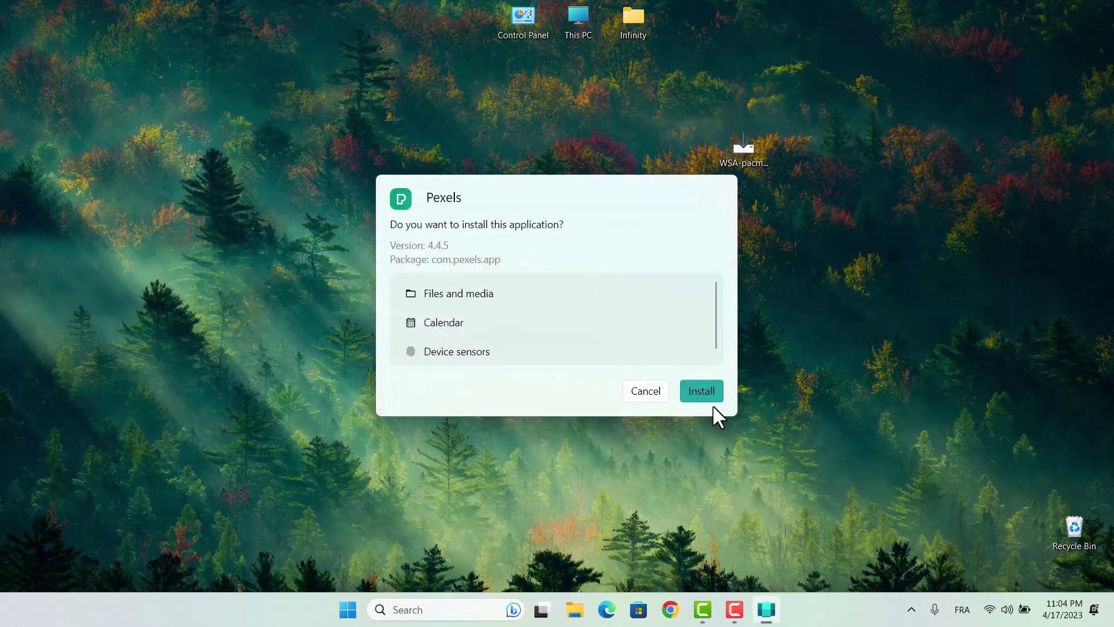
Step: Install Pexels 4.4.5 with 'Create desktop shortcut' checked, then dismiss the installer
left_click(705, 391)
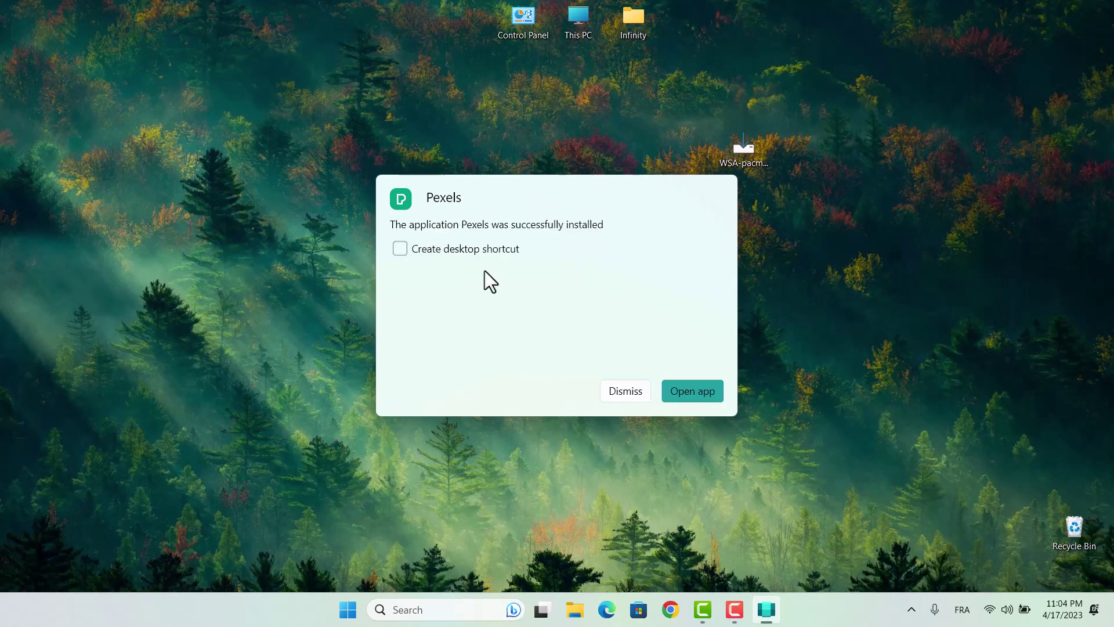
left_click(408, 254)
left_click(617, 390)
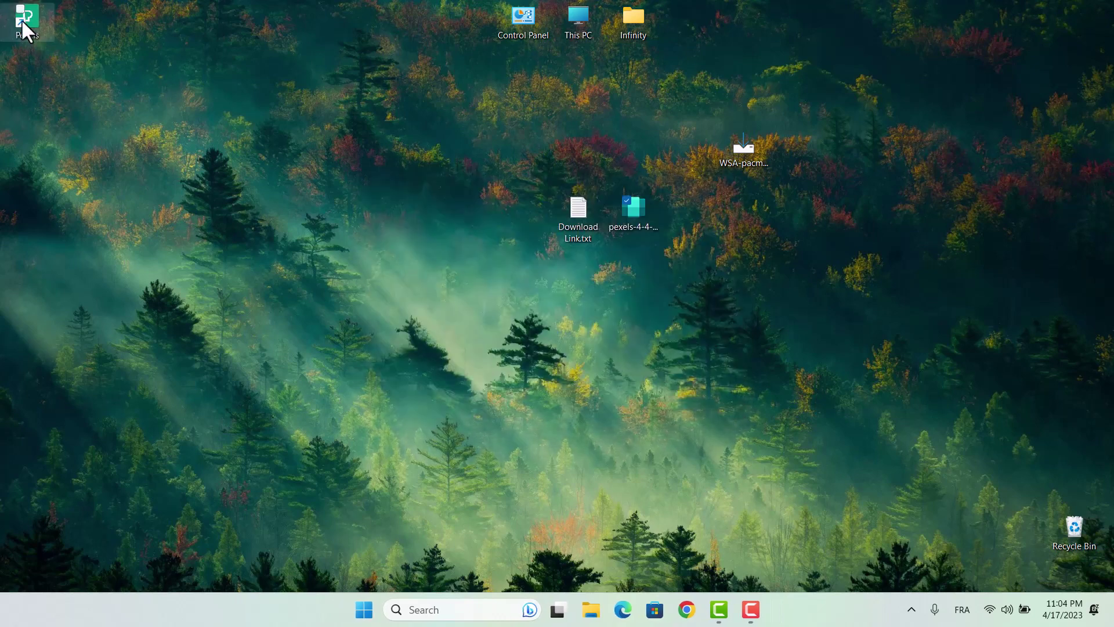
Step: Place the Pexels shortcut beside Download Link.txt and launch the app from it
left_click_drag(483, 231, 522, 278)
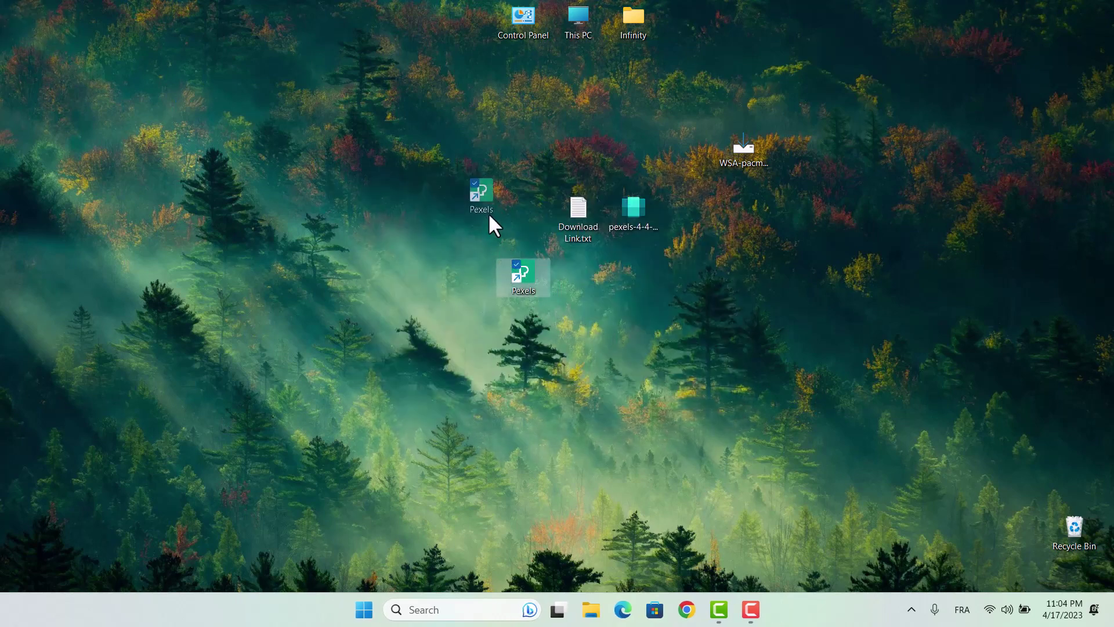
left_click_drag(490, 217, 482, 238)
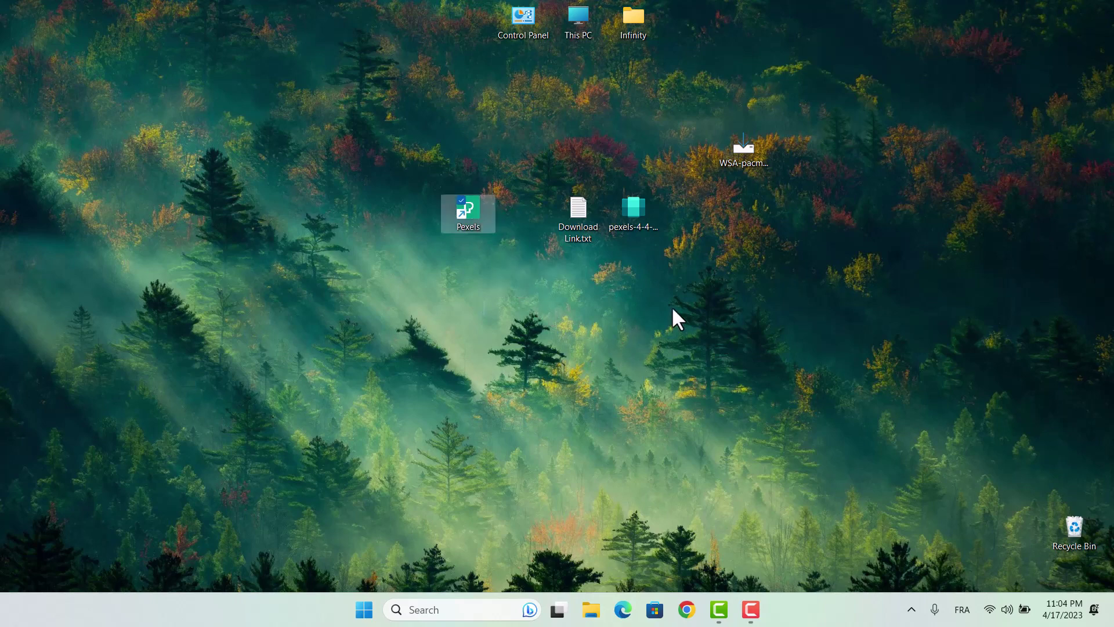
double_click(469, 210)
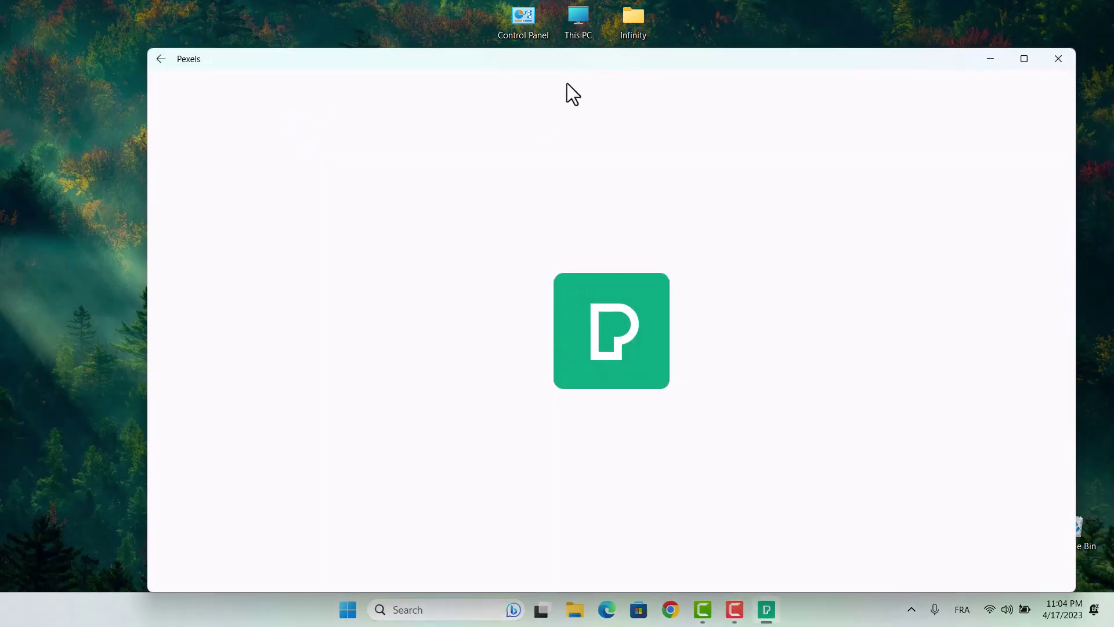
left_click_drag(548, 60, 491, 26)
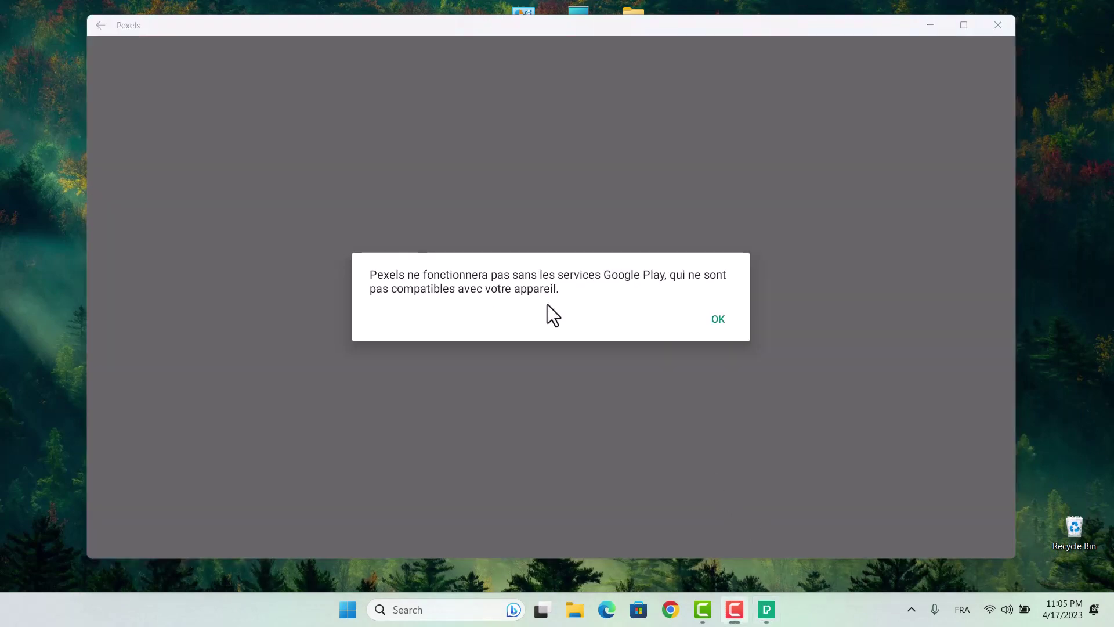
Step: Dismiss both Google Play services warnings, close Pexels, and line up the WSA-pacman icon
left_click(718, 318)
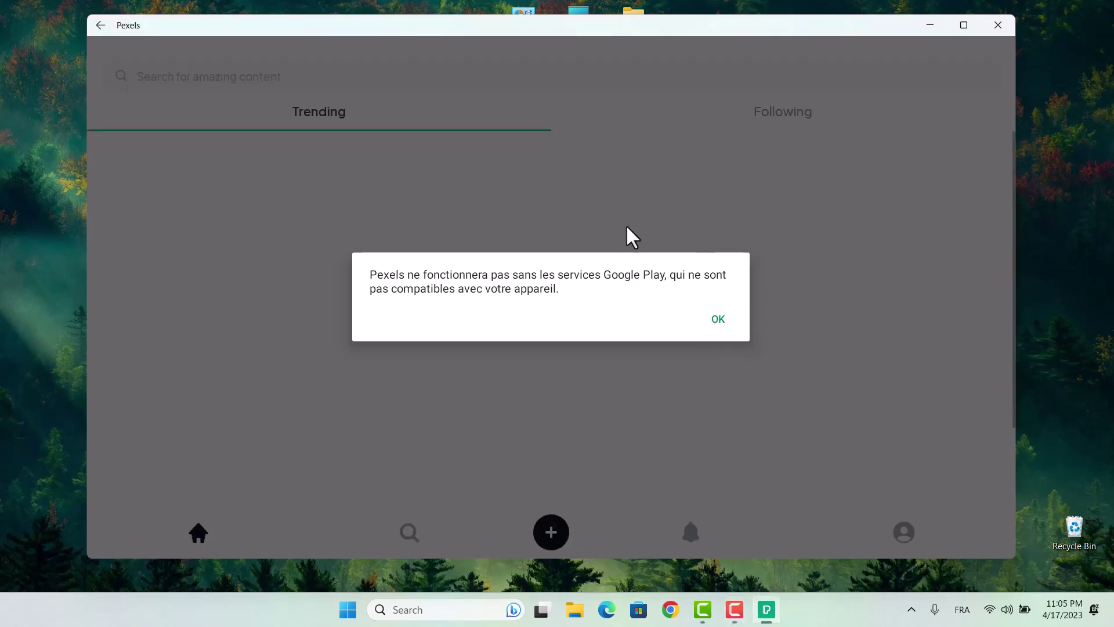
left_click(718, 319)
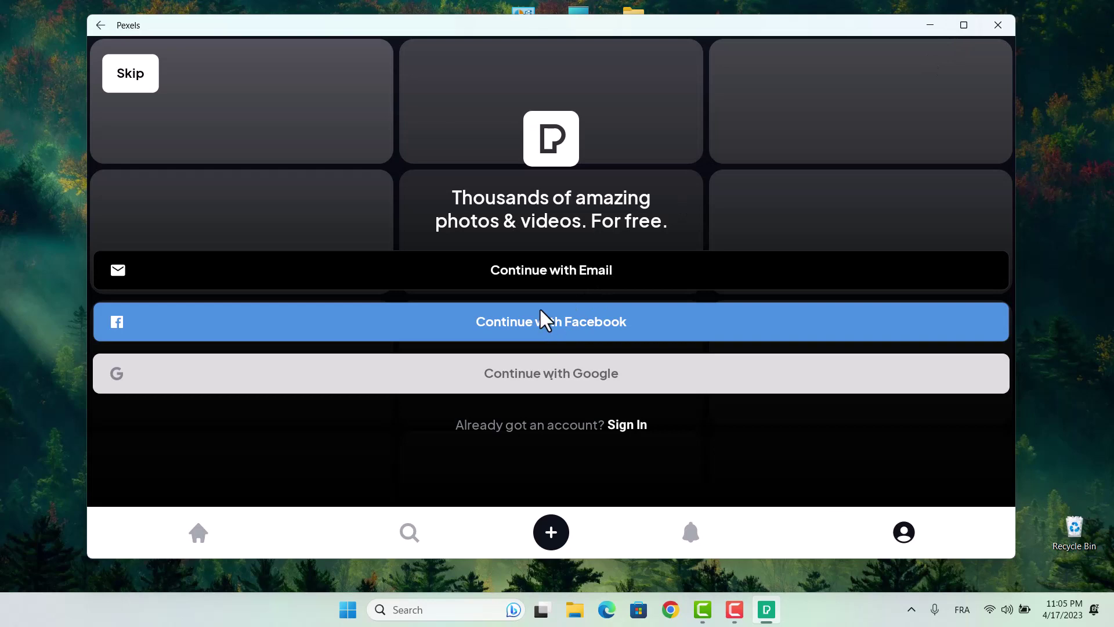
left_click(540, 319)
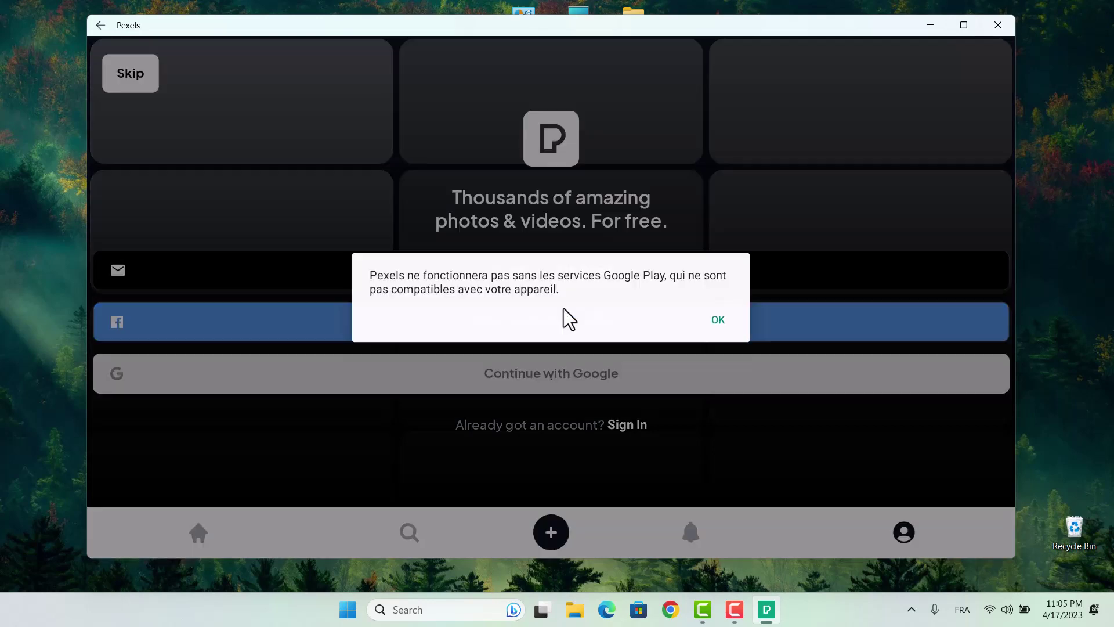
left_click(718, 320)
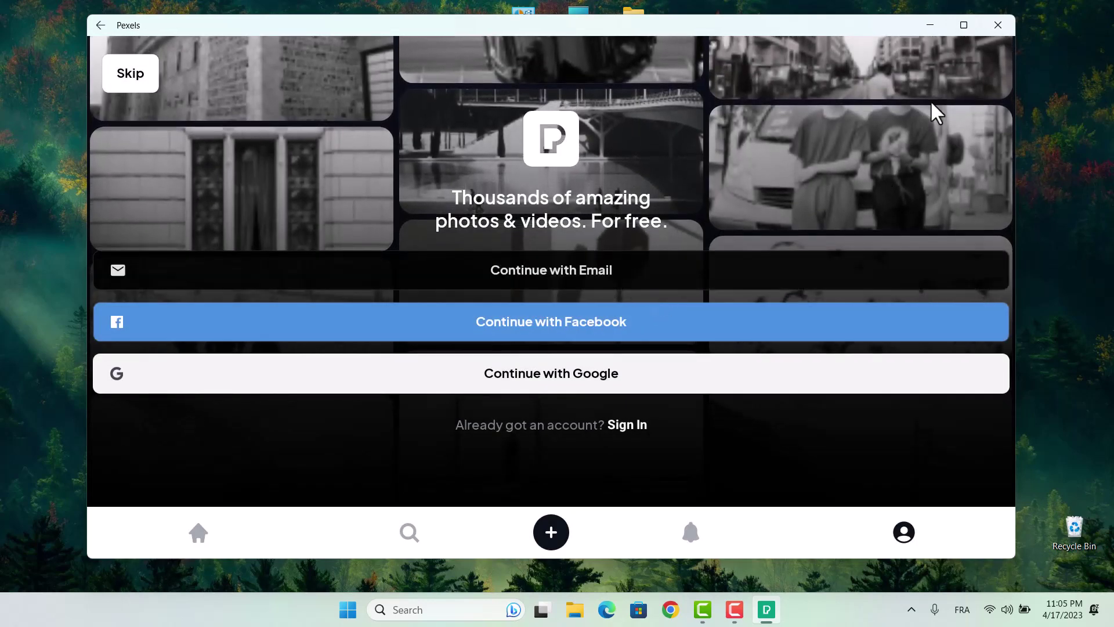
left_click(995, 24)
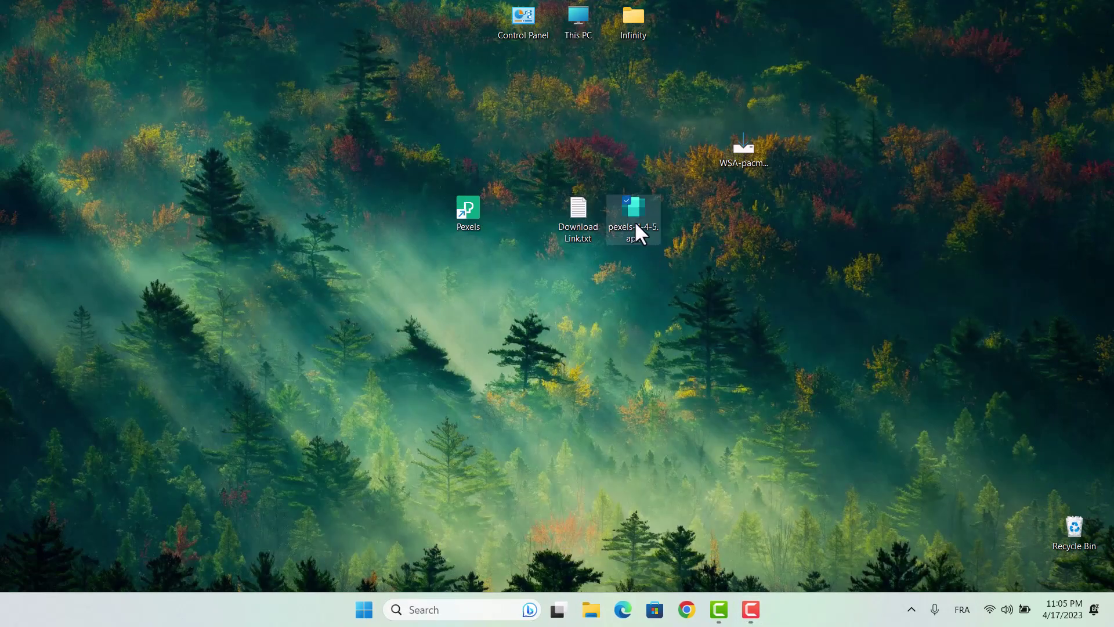
left_click_drag(741, 167, 697, 232)
left_click(720, 317)
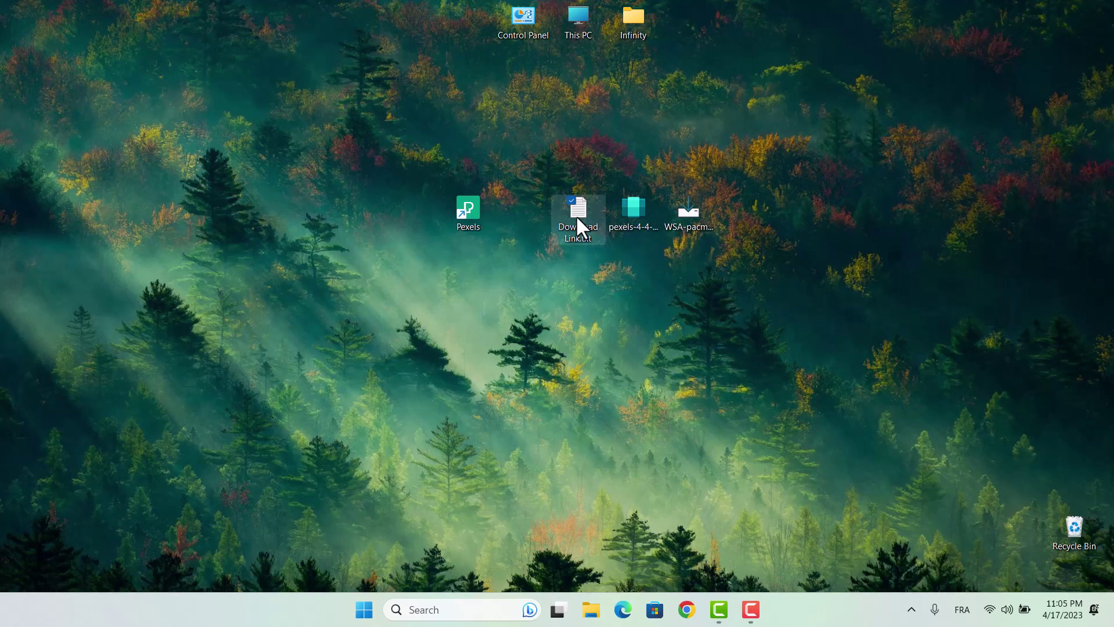